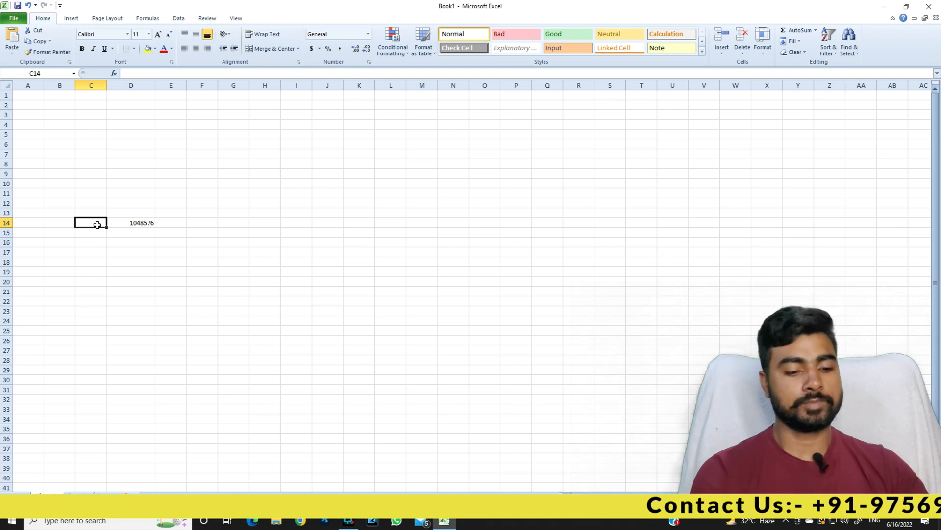
Enter ROW in C14, then select columns A through I to demonstrate column selection.
type("ROW")
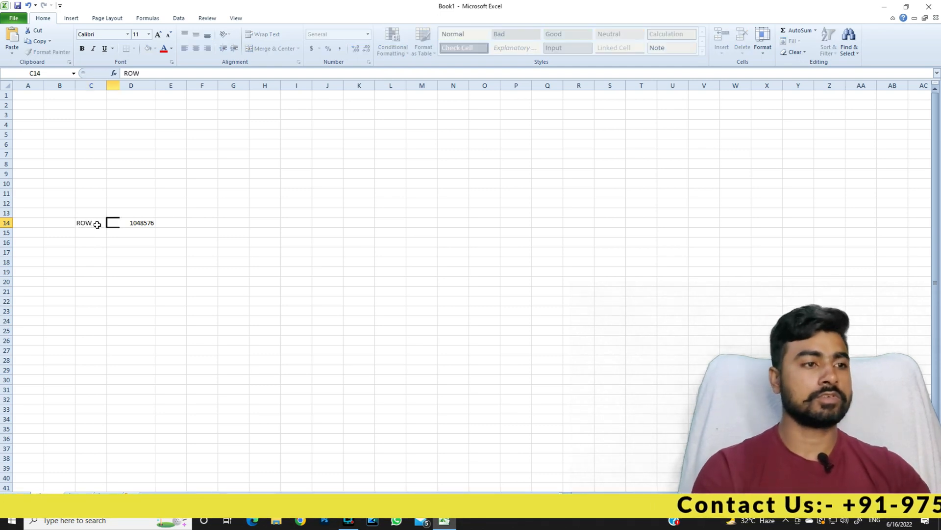
key("Return")
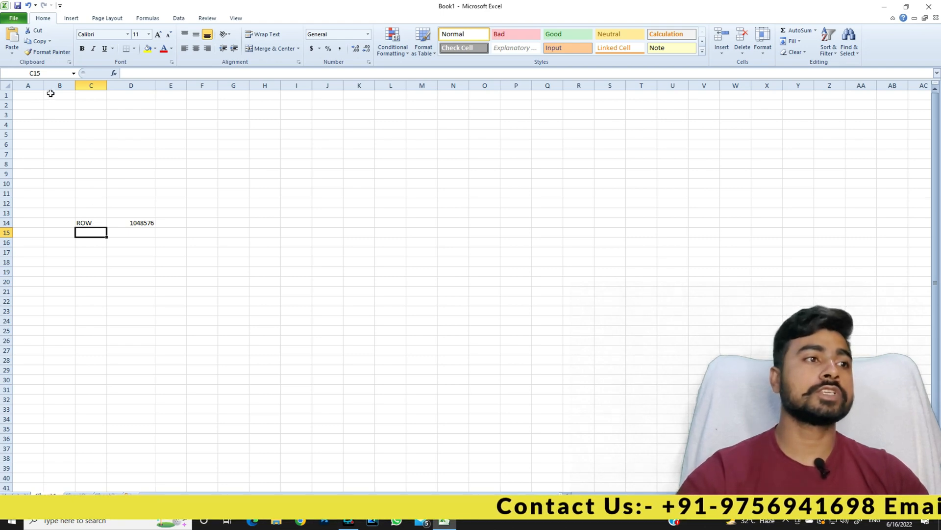
left_click(28, 86)
left_click(58, 86)
left_click(90, 85)
left_click(33, 85)
left_click(65, 85)
left_click(99, 86)
left_click(134, 84)
left_click(189, 239)
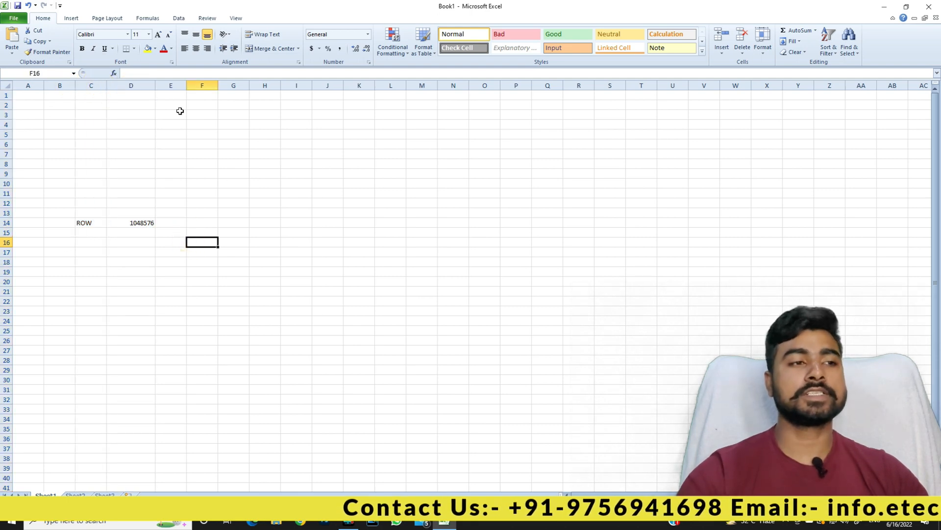
left_click_drag(28, 85, 292, 87)
left_click(264, 144)
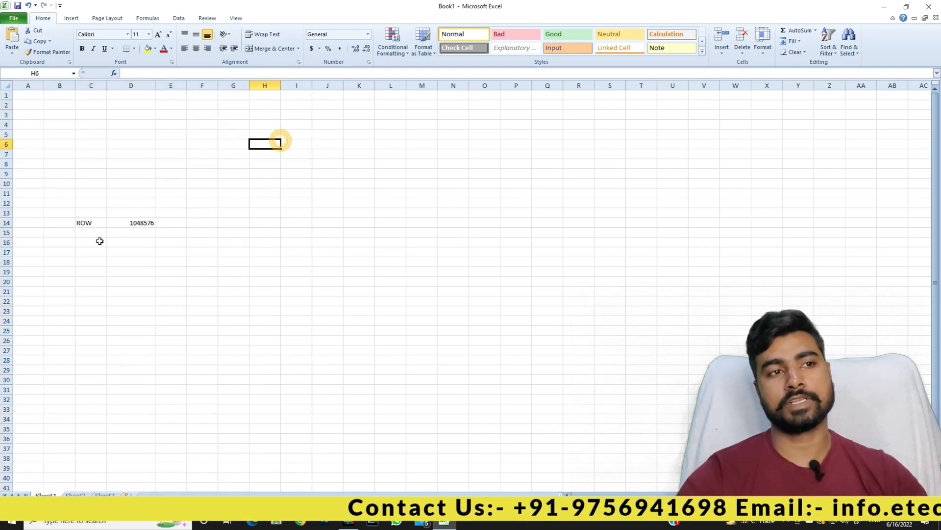
Enter the column count 16384 in D15 and the label COLL in C15.
left_click(135, 233)
type("1")
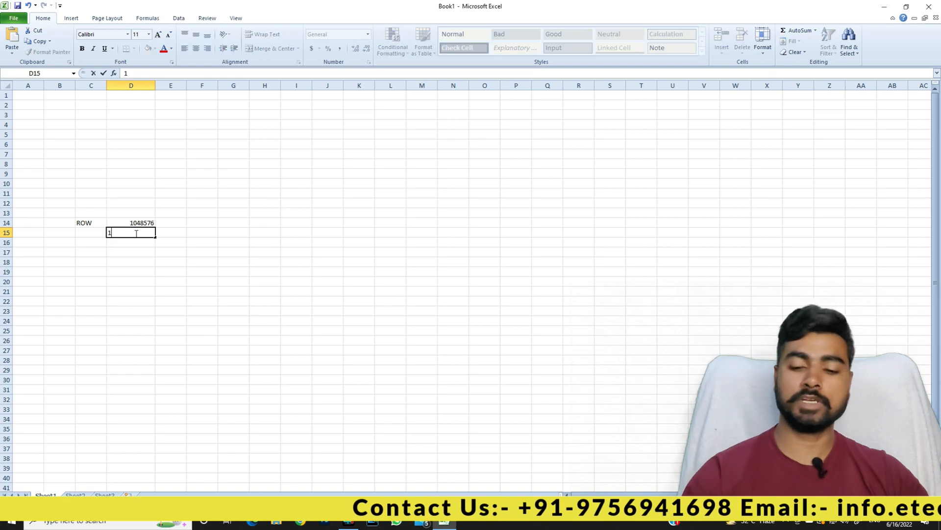
type("6384")
key("Return")
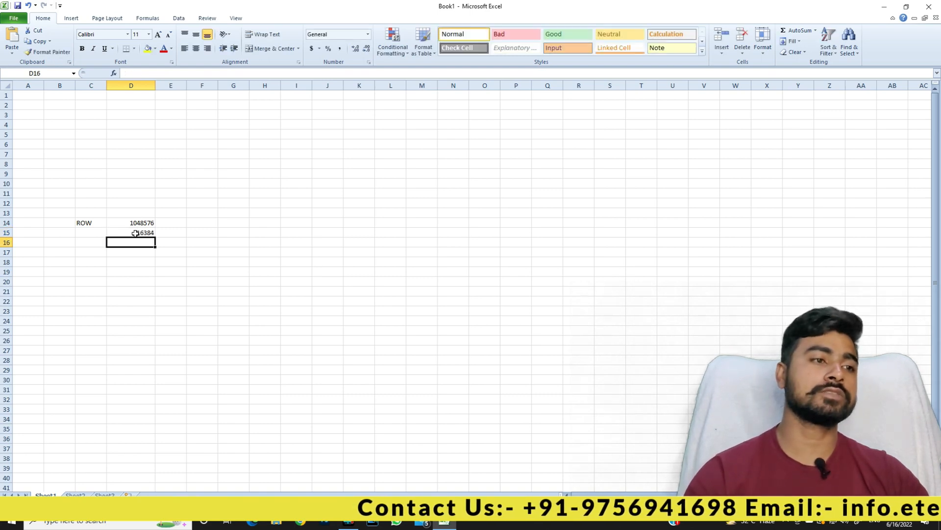
key("Up")
key("Left")
type("CI")
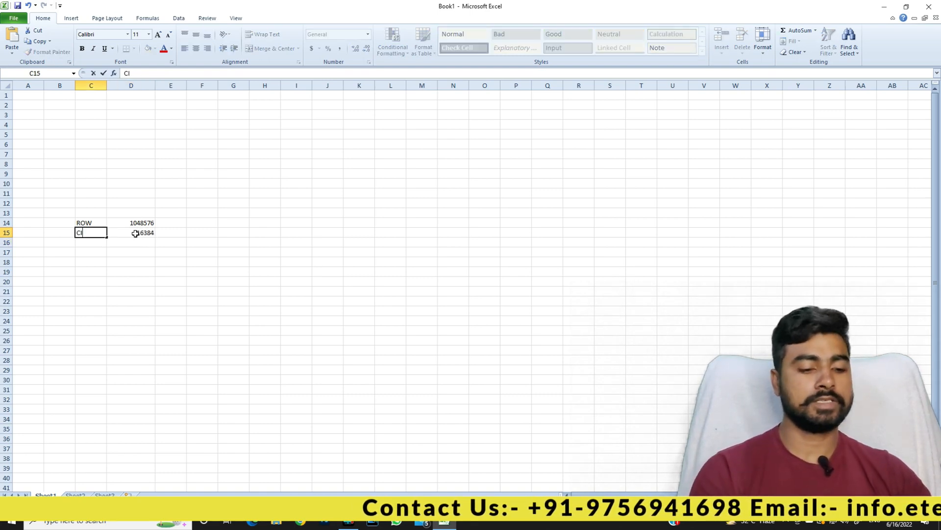
type("OLL")
key("Right")
key("Down")
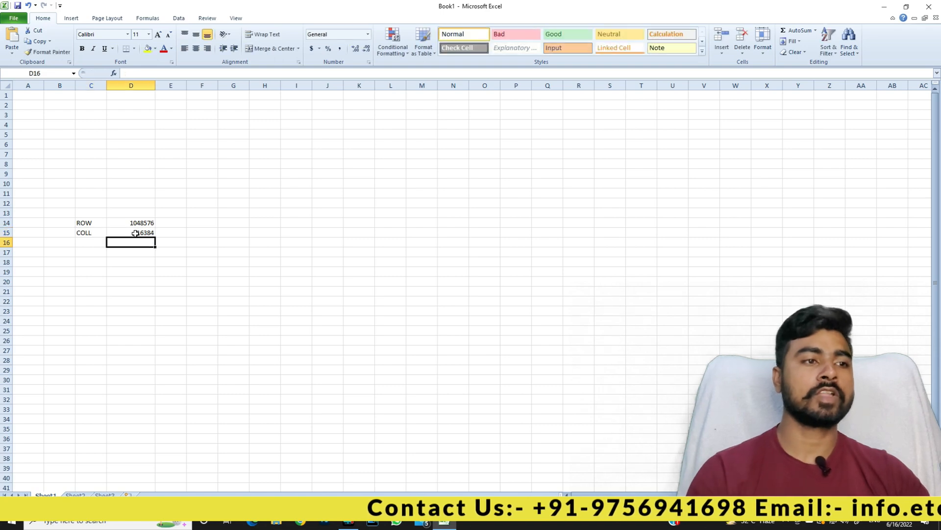
left_click(359, 153)
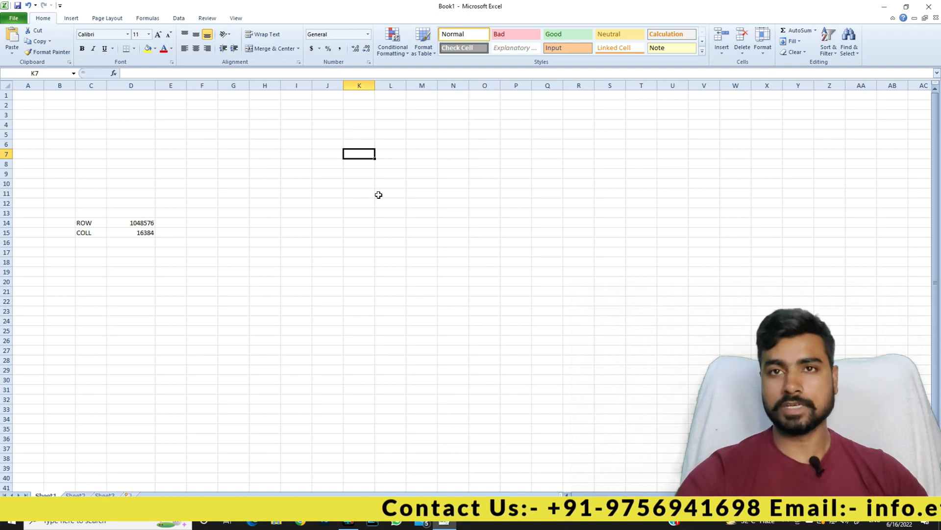
left_click(356, 127)
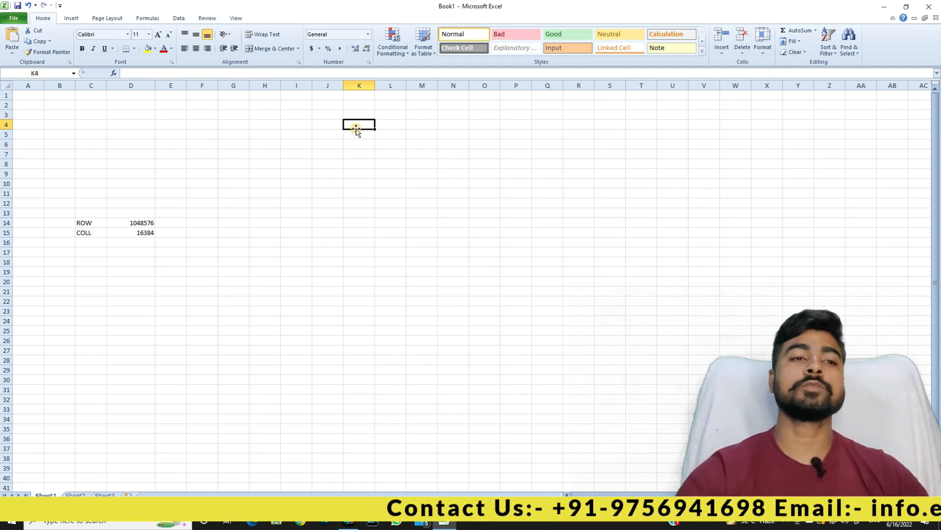
left_click(299, 154)
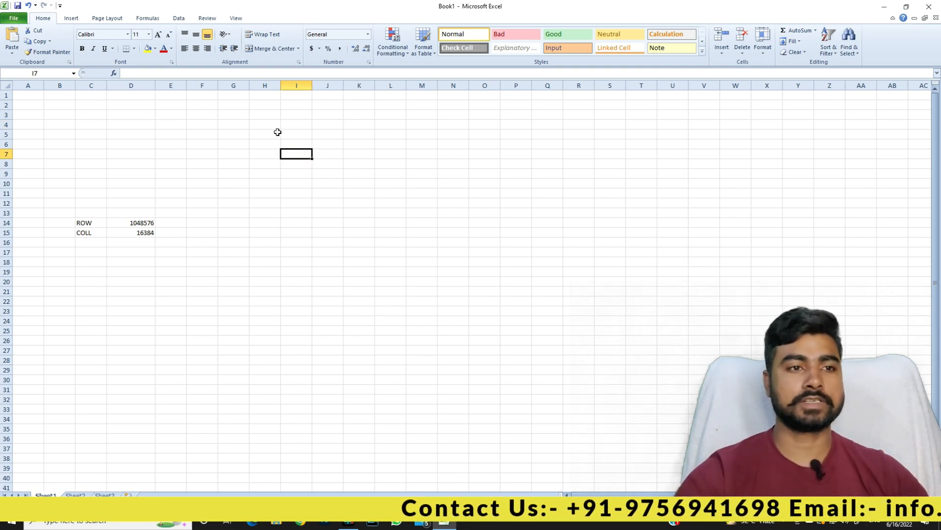
left_click(569, 232)
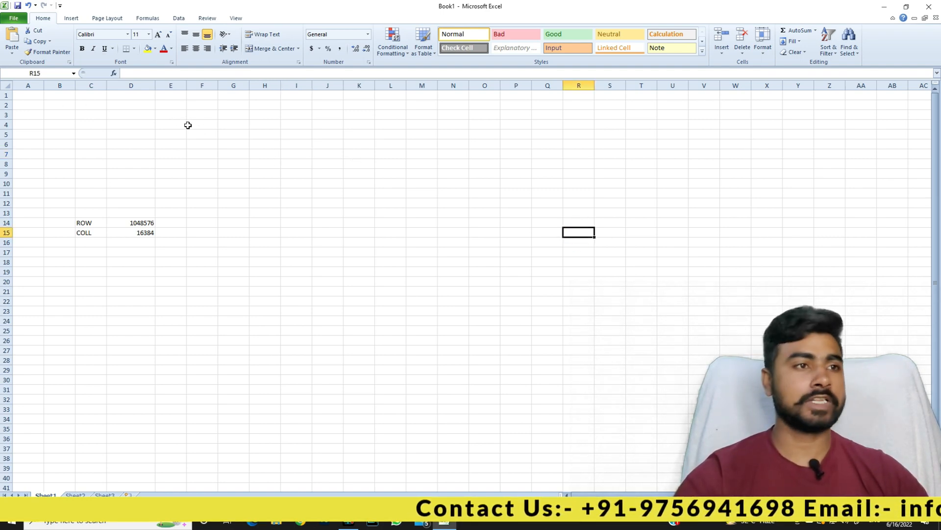
left_click_drag(202, 129, 273, 170)
left_click(228, 135)
left_click(329, 179)
left_click(82, 105)
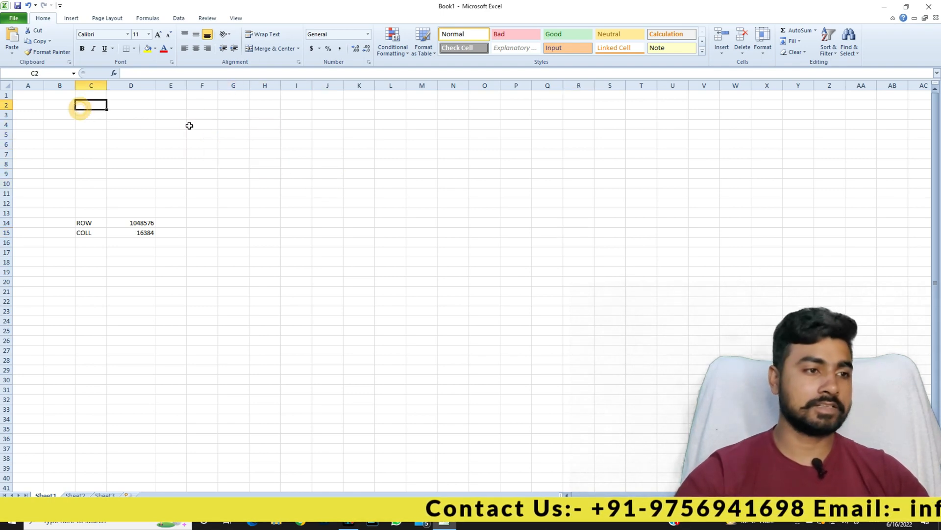
left_click(686, 132)
left_click(664, 204)
left_click_drag(723, 161, 29, 202)
left_click(133, 243)
left_click(355, 253)
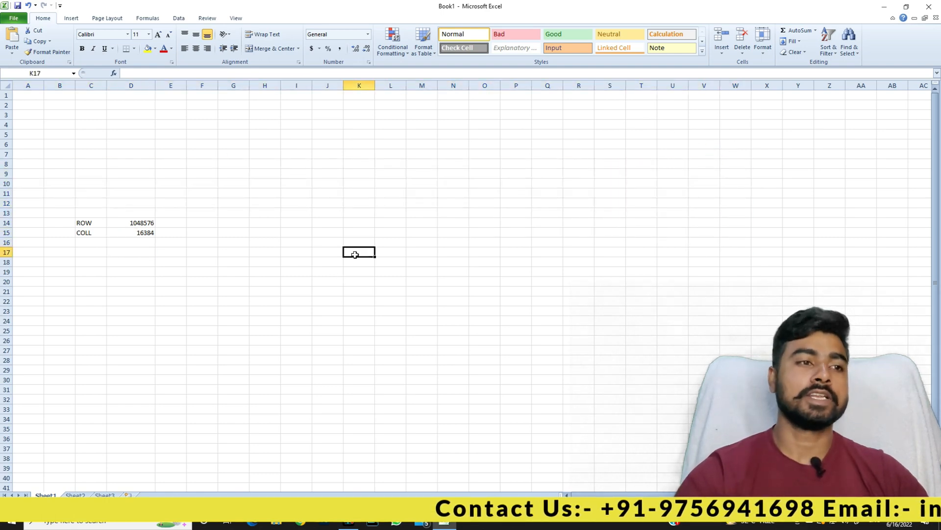
left_click(258, 171)
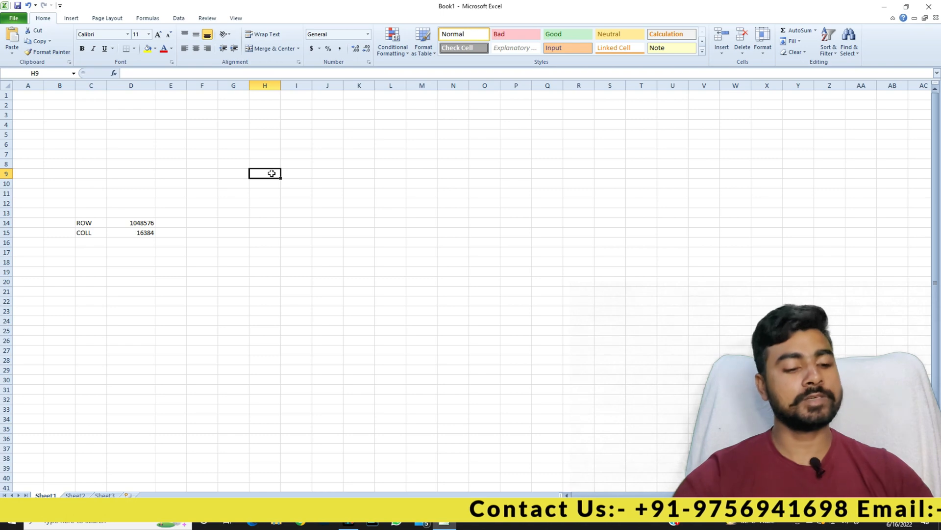
left_click(290, 187)
left_click(275, 202)
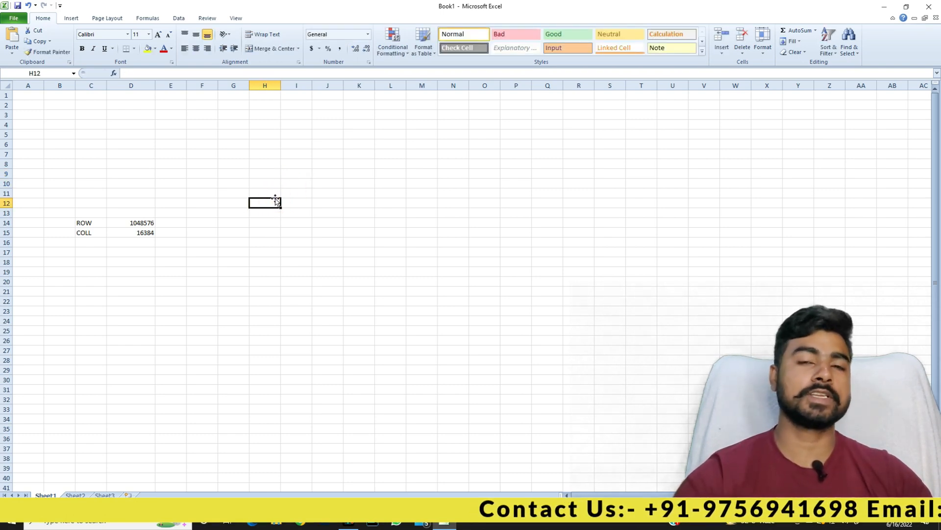
left_click(307, 153)
left_click(137, 132)
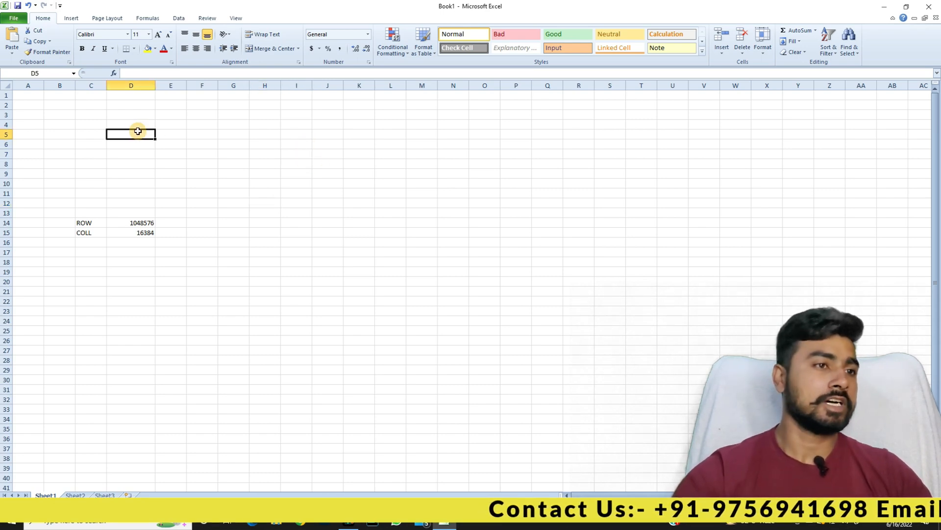
left_click(231, 134)
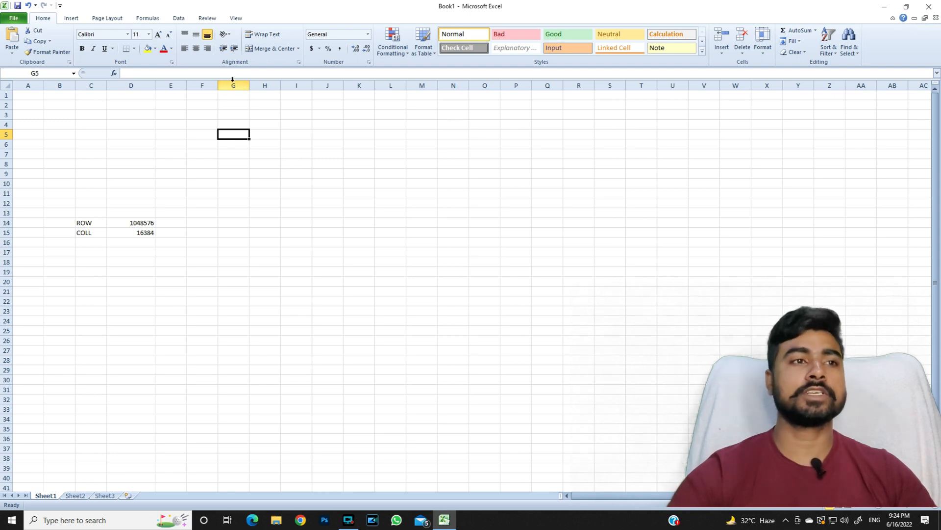
left_click(245, 148)
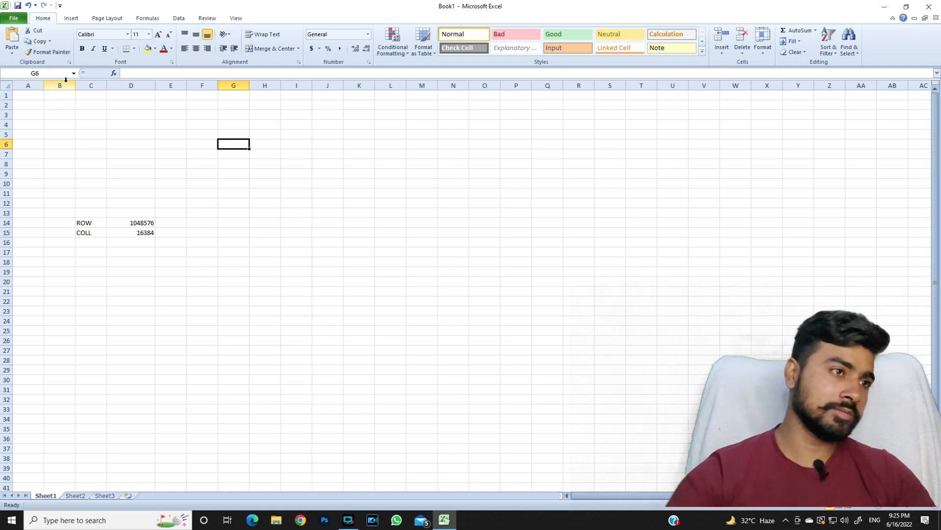
Practise selecting cells and ranges such as I5:M17, F3:K3 and G8:L8.
left_click(426, 183)
left_click(452, 271)
left_click(726, 194)
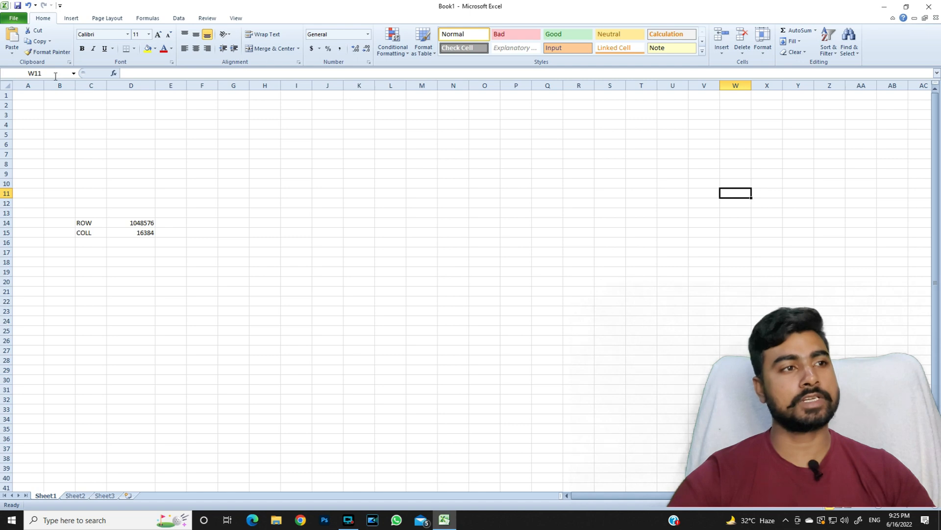
left_click(578, 244)
left_click_drag(284, 136, 429, 254)
left_click(547, 251)
left_click(436, 183)
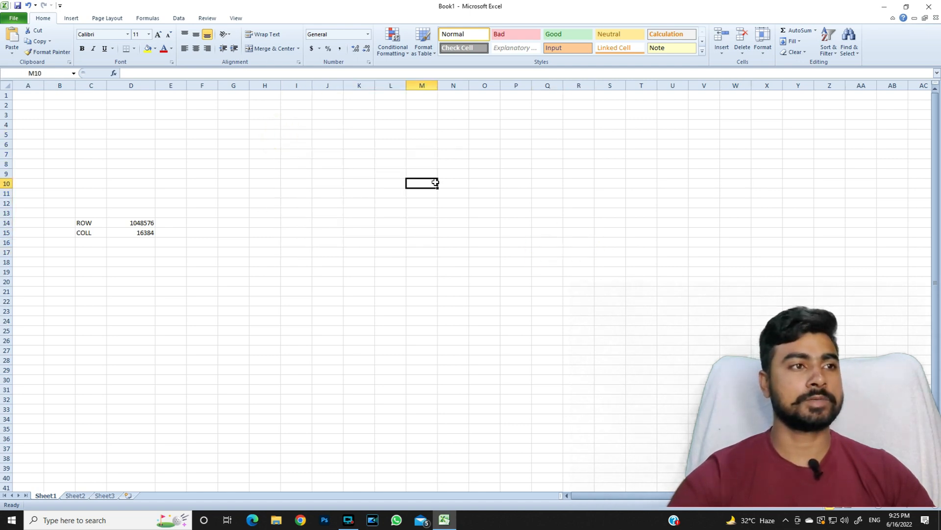
left_click(167, 114)
left_click_drag(196, 114, 368, 114)
left_click(384, 148)
left_click(233, 125)
left_click_drag(227, 164, 383, 177)
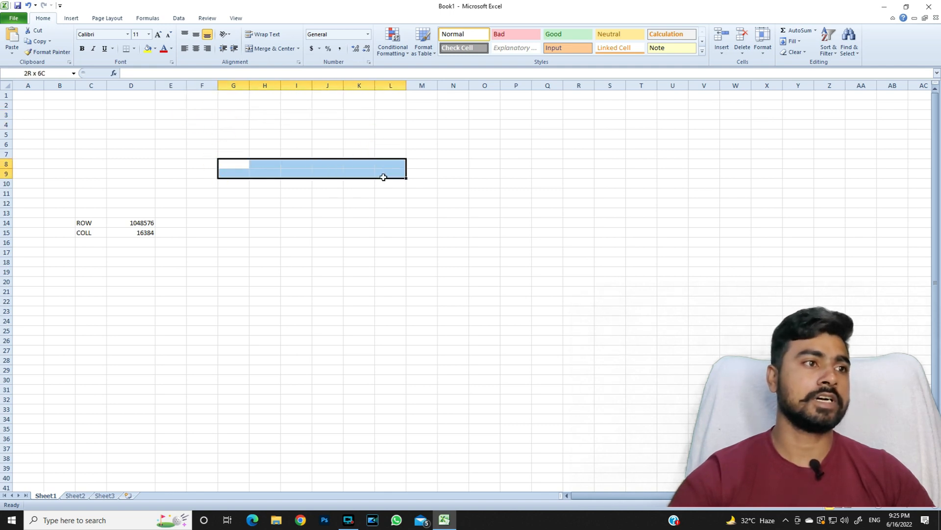
left_click_drag(392, 170, 395, 166)
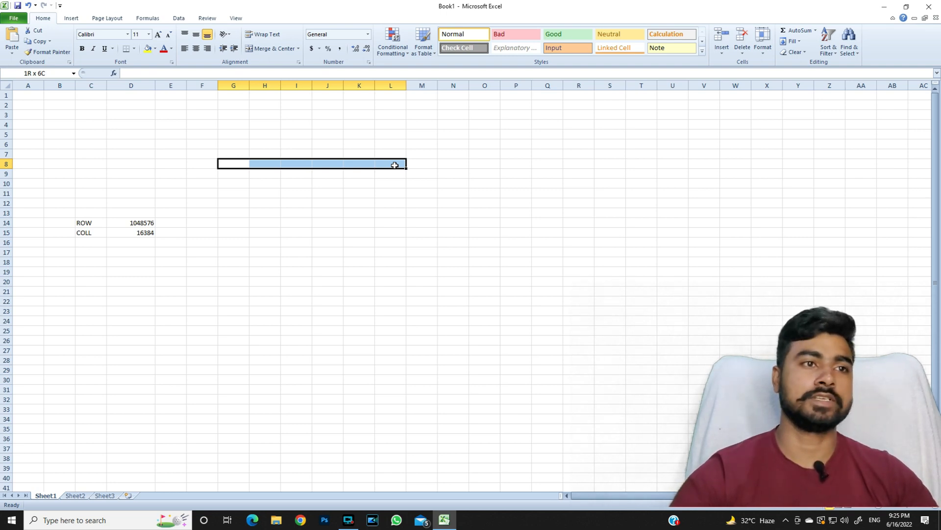
Select a few more cells, then widen column A to about 107.43.
left_click(455, 174)
left_click(301, 146)
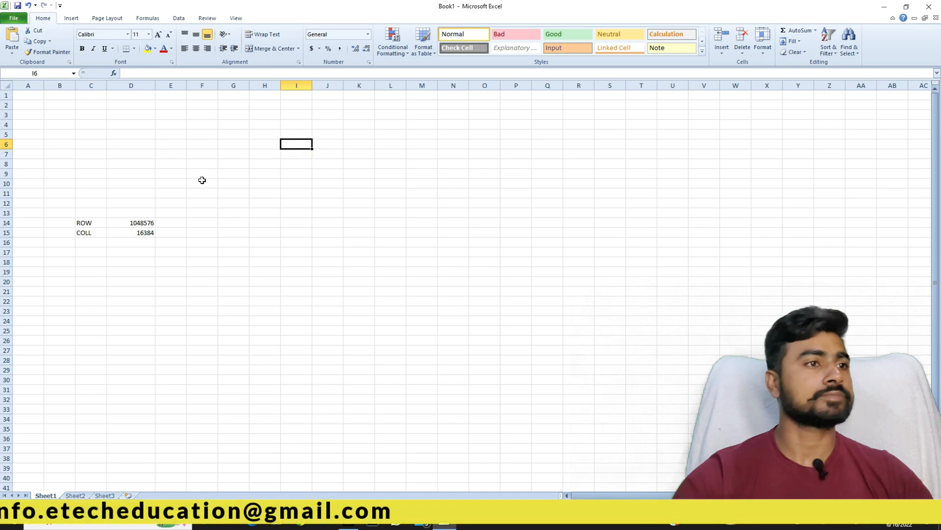
left_click_drag(13, 116, 176, 125)
left_click(294, 153)
left_click(124, 216)
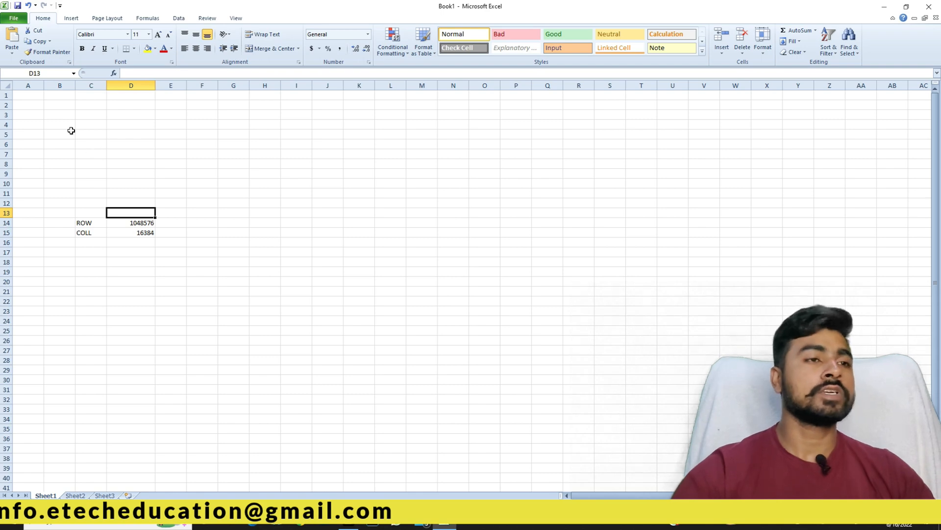
left_click(184, 136)
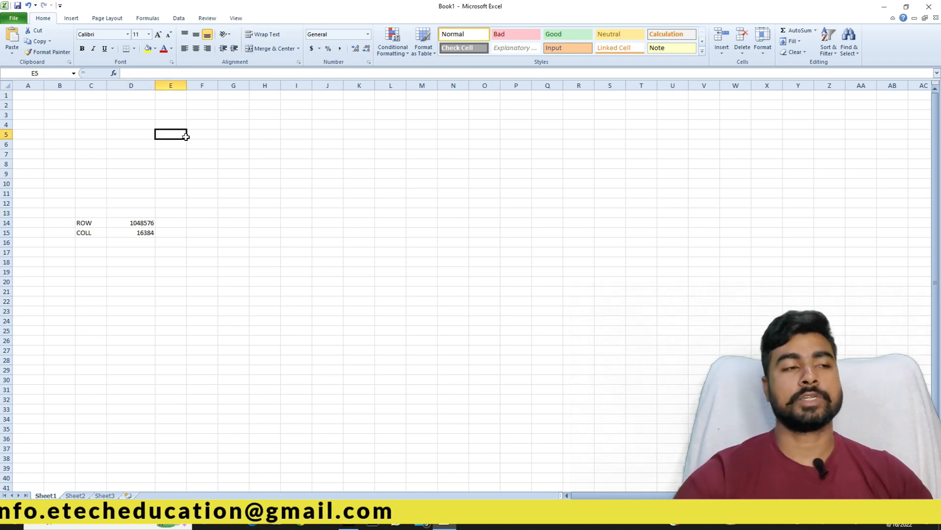
left_click(130, 100)
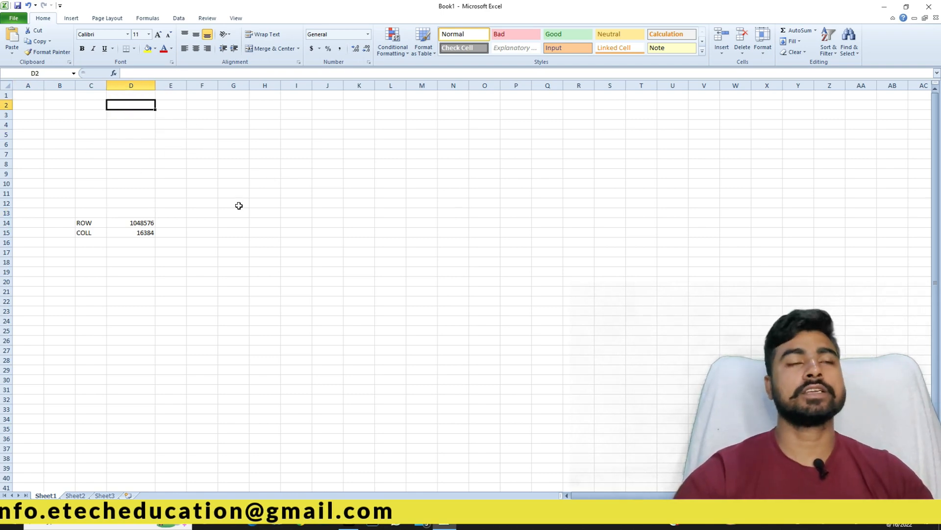
left_click(89, 242)
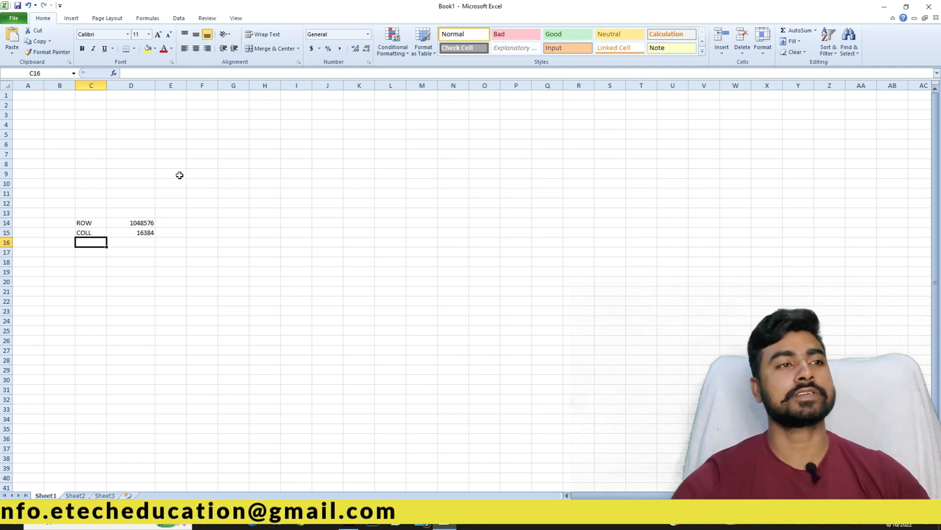
left_click(91, 127)
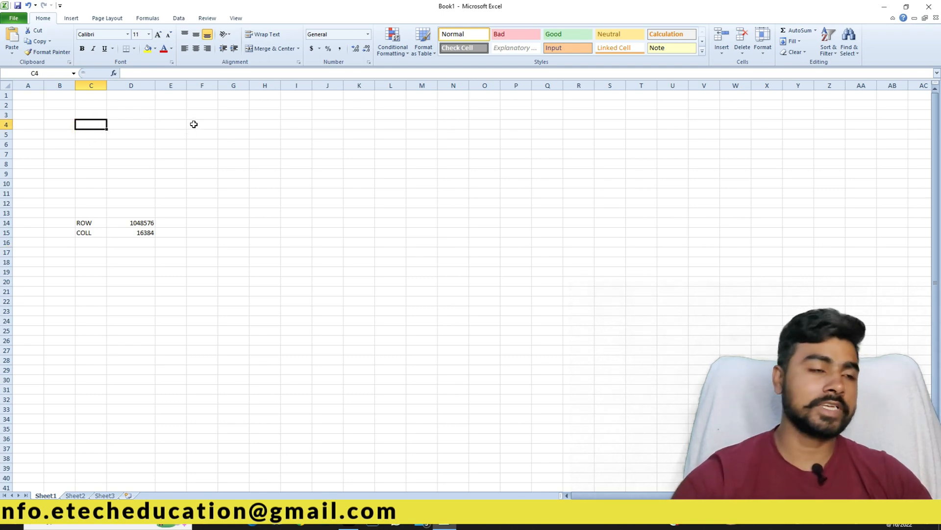
left_click(101, 135)
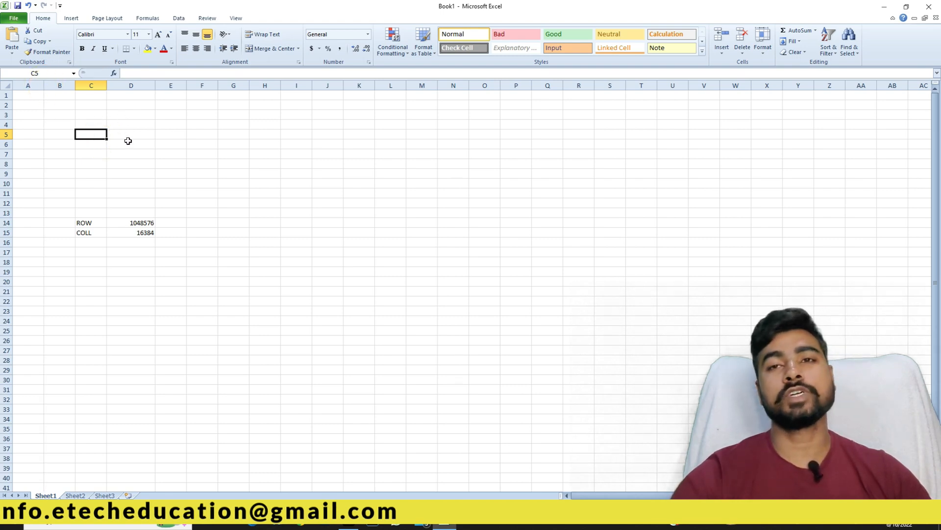
left_click_drag(44, 86, 712, 88)
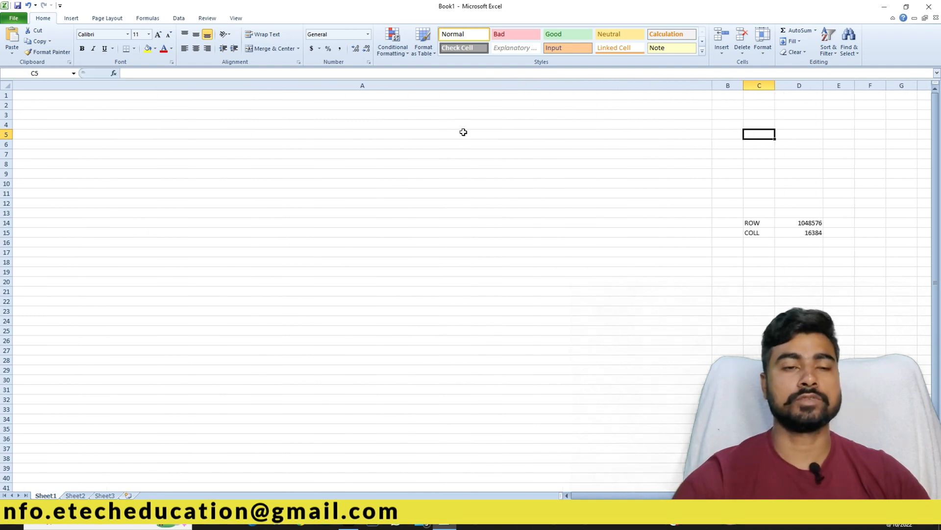
Widen column A to its maximum of about 255, then drag it back narrow.
scroll(479, 138, "down", 3)
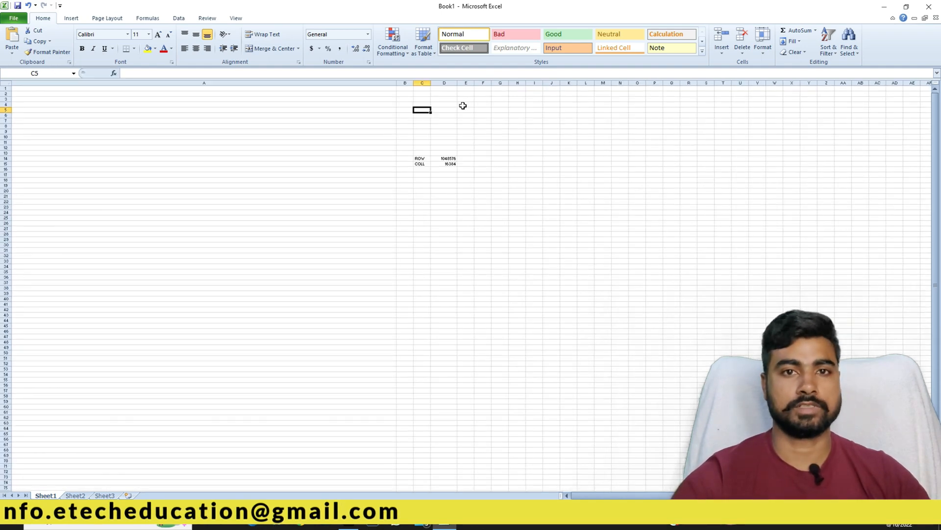
left_click_drag(397, 84, 558, 81)
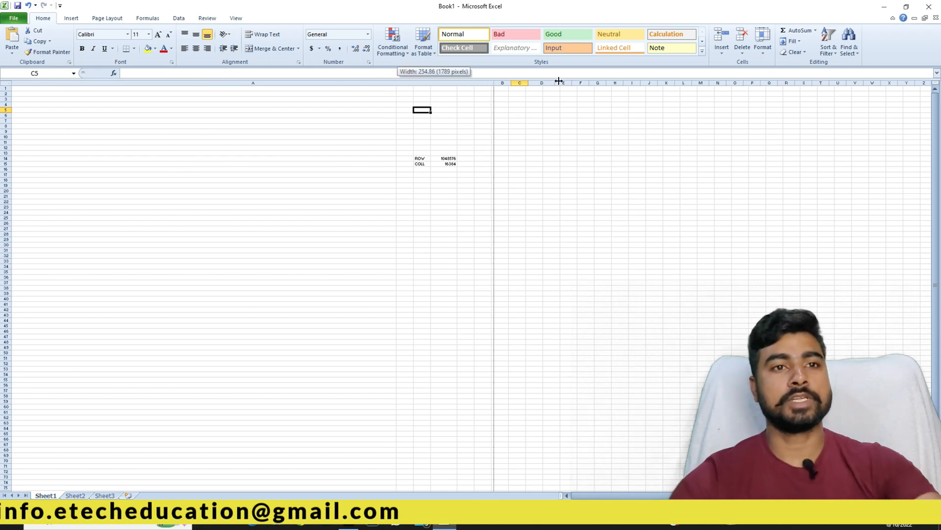
left_click_drag(559, 81, 44, 105)
Stretch row 1 to about 410 points tall, then shrink it back toward normal.
scroll(39, 109, "up", 5)
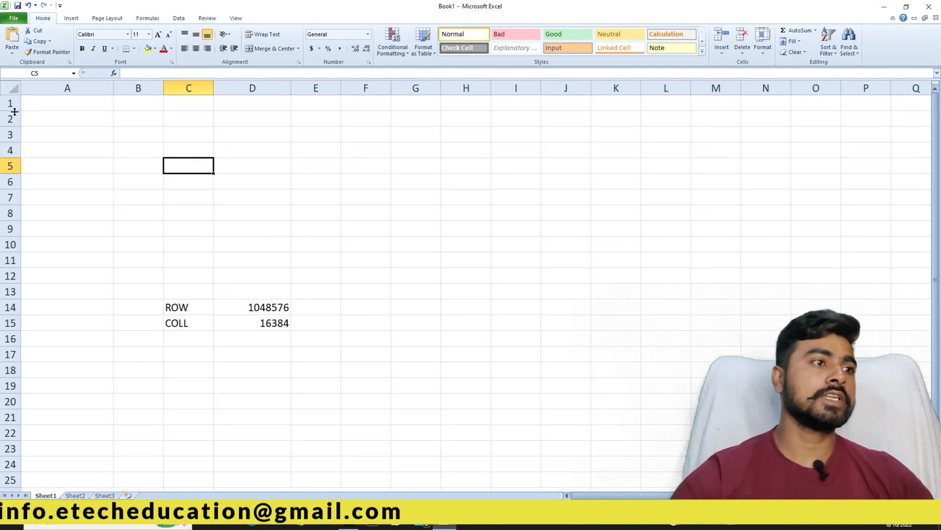
left_click_drag(14, 112, 25, 410)
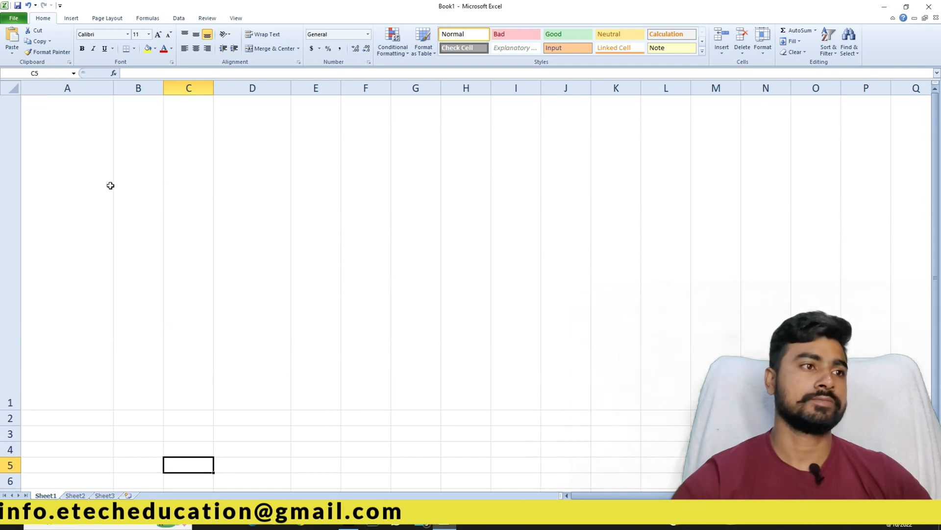
scroll(111, 176, "down", 3)
left_click_drag(7, 317, 2, 438)
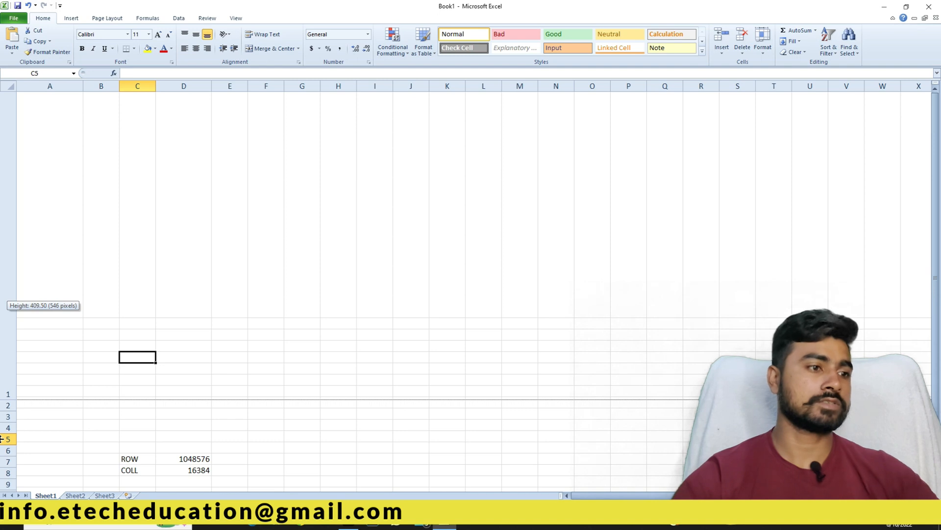
left_click_drag(2, 439, 24, 105)
Narrow column A back to its normal width.
left_click(312, 191)
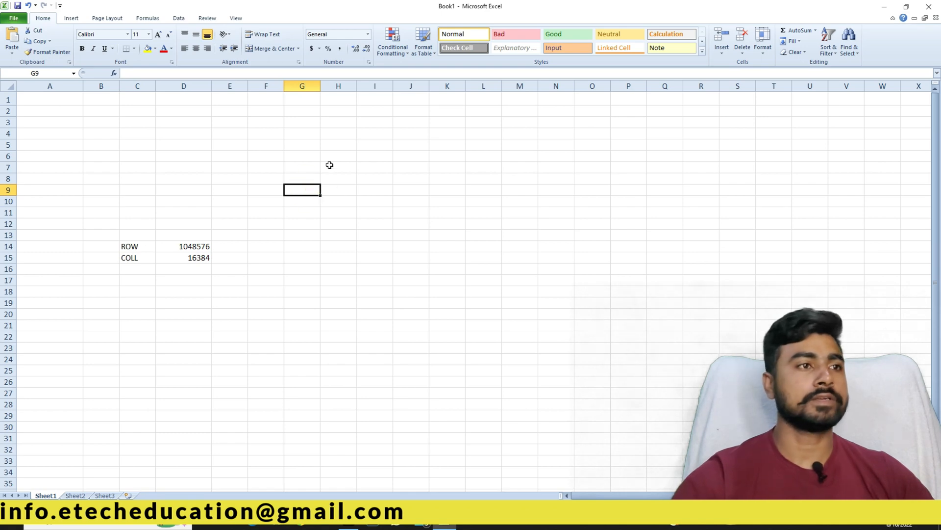
left_click_drag(83, 87, 67, 86)
left_click(98, 125)
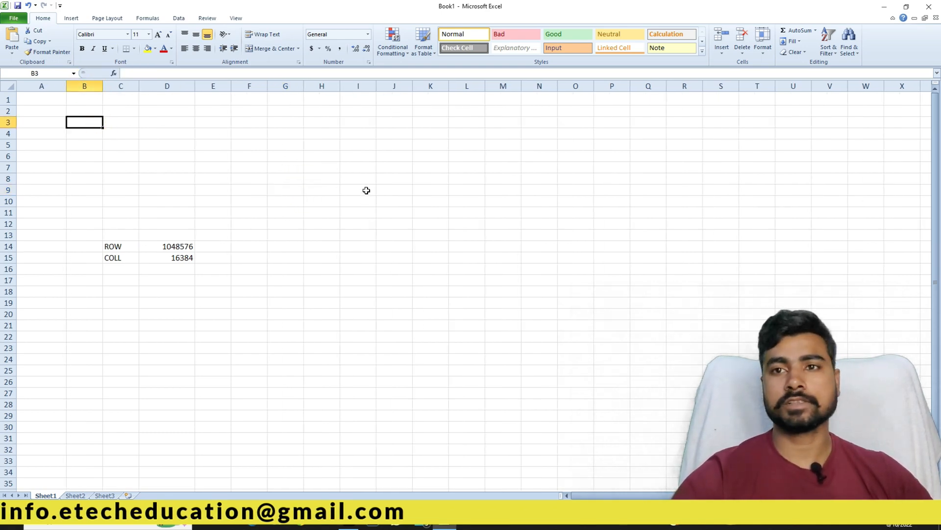
Delete the ROW and COLL entries and their totals from C14:E16.
left_click_drag(99, 254, 231, 271)
left_click_drag(117, 246, 204, 289)
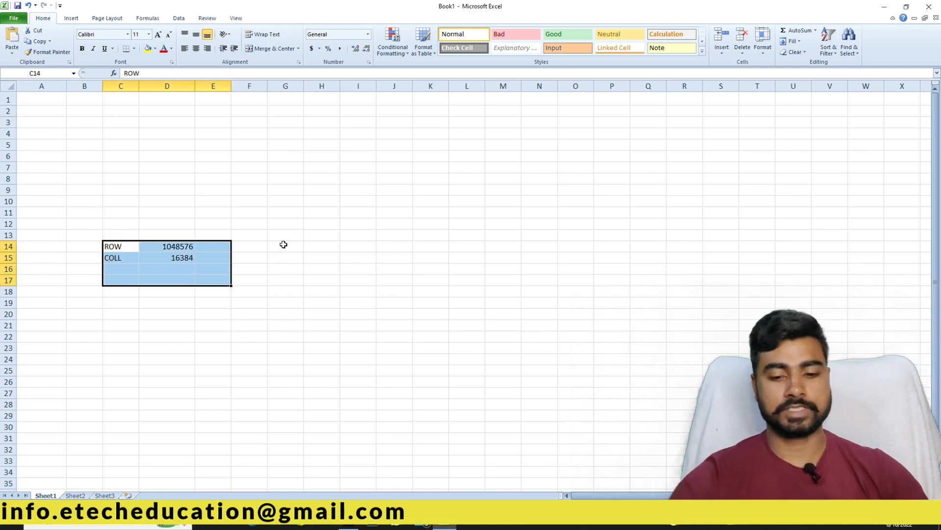
left_click(284, 224)
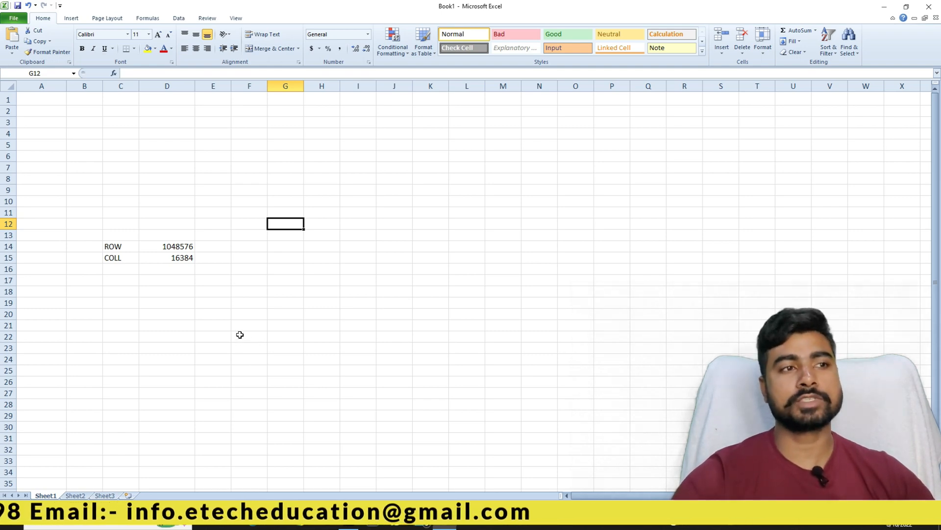
left_click_drag(105, 242, 222, 271)
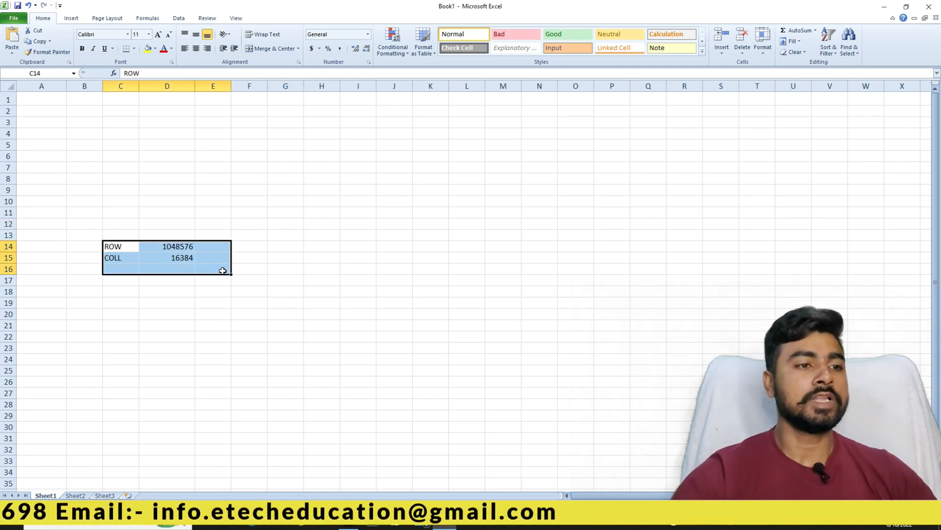
key("Delete")
left_click(209, 212)
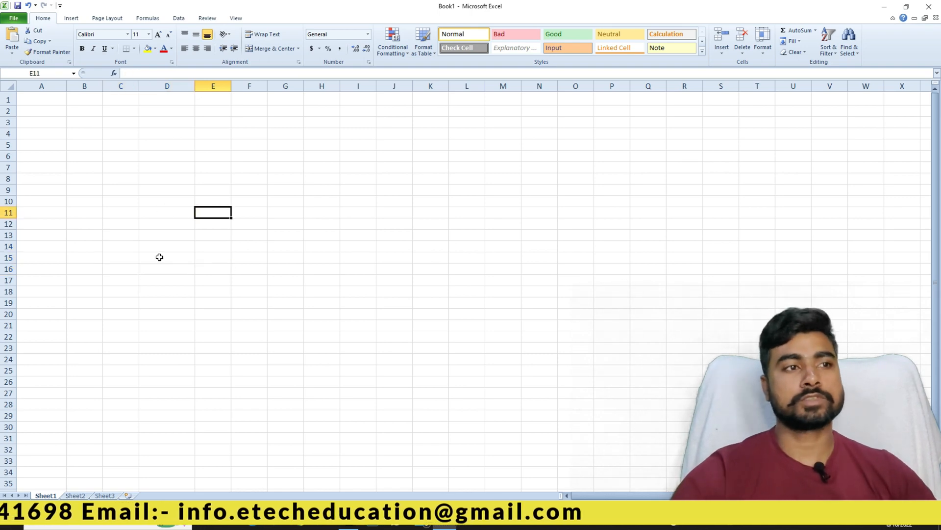
left_click(60, 100)
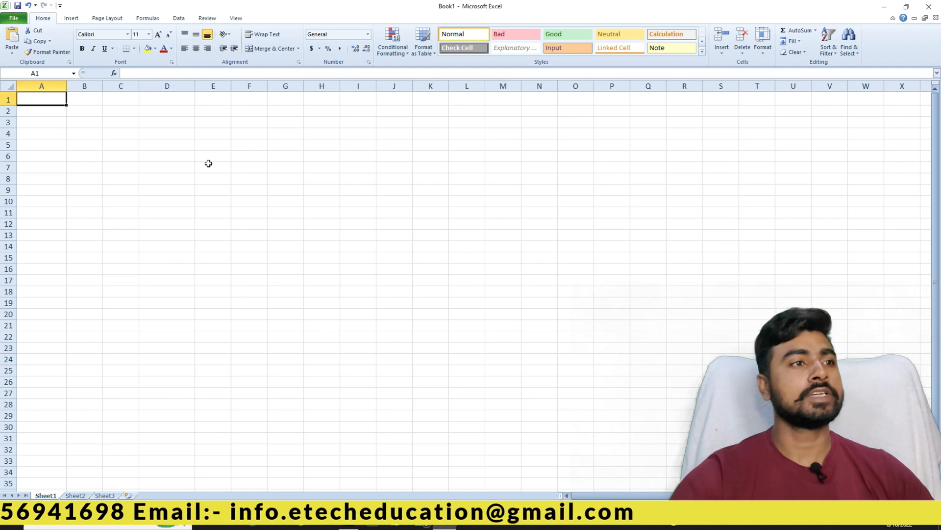
Enter SR.NO in A4 and PRODUCT NAME in B4, widening column B to fit.
left_click(44, 100)
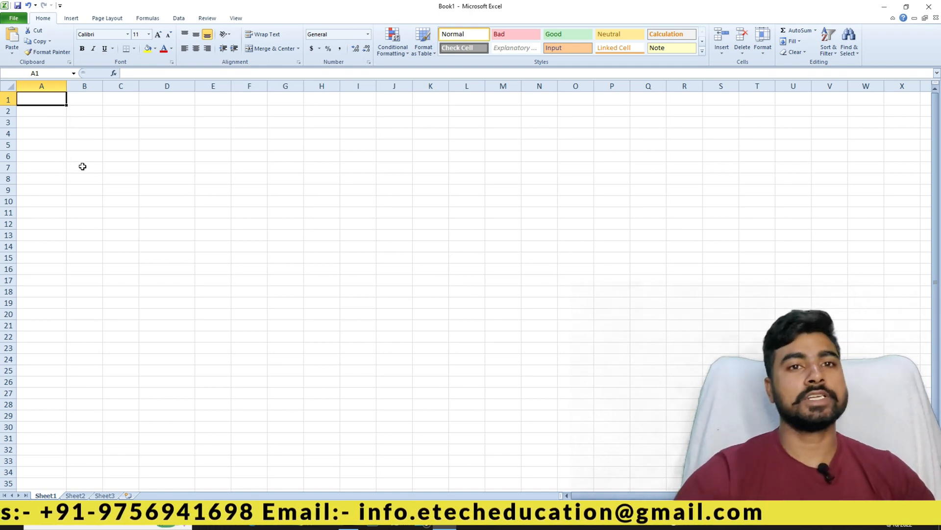
left_click(32, 133)
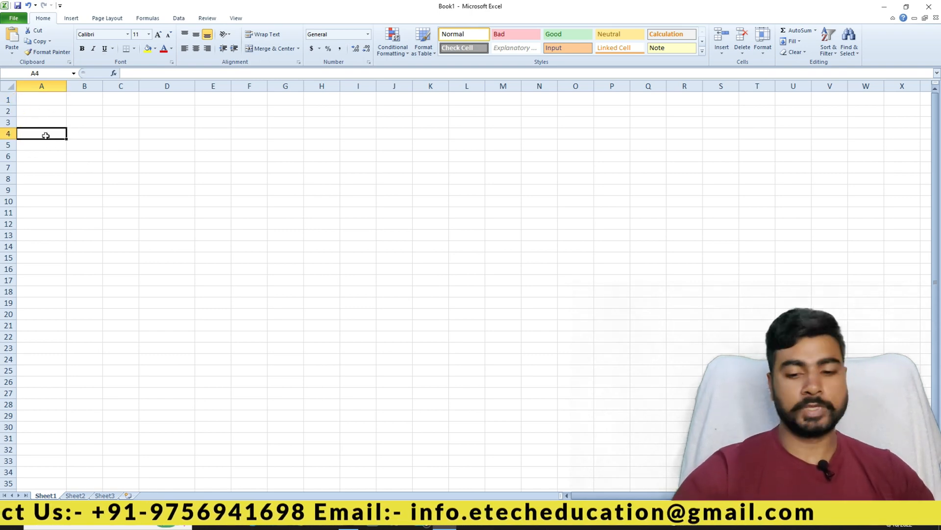
type("SR.NO")
key("Return")
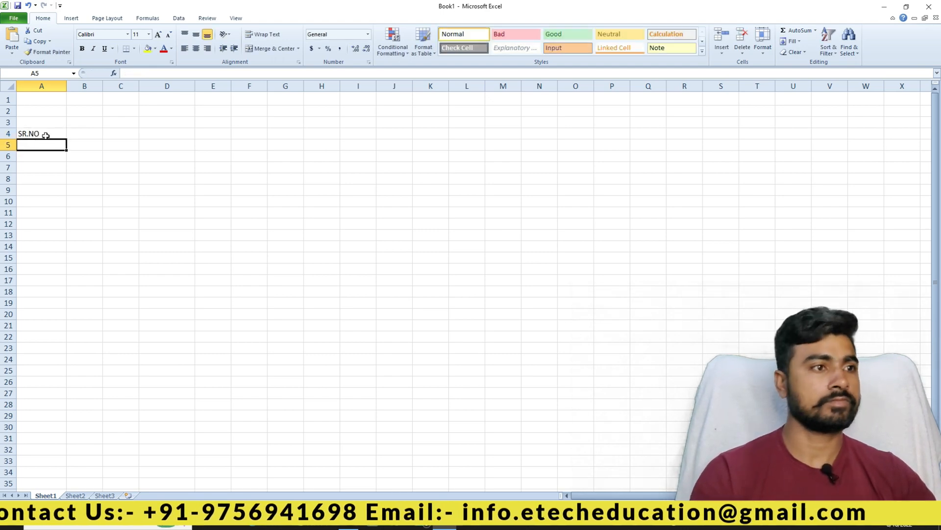
key("Right")
key("Up")
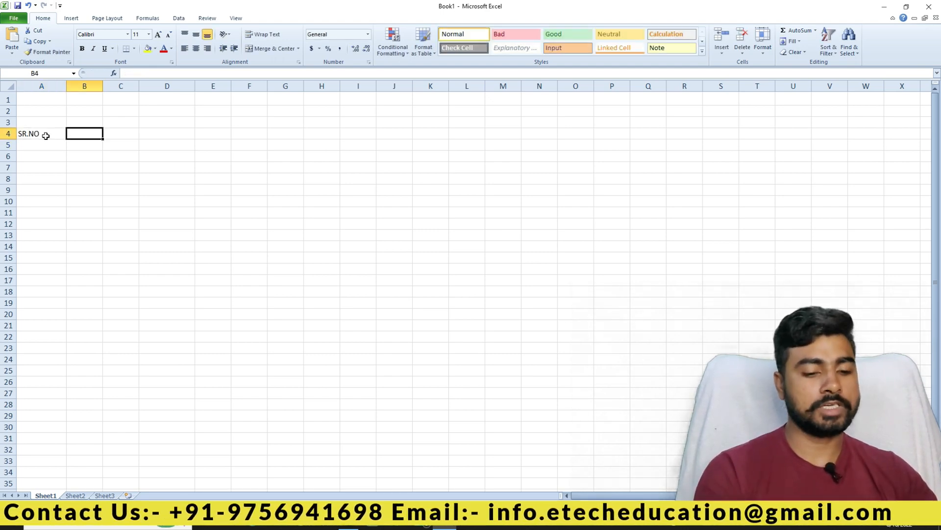
type("PRO")
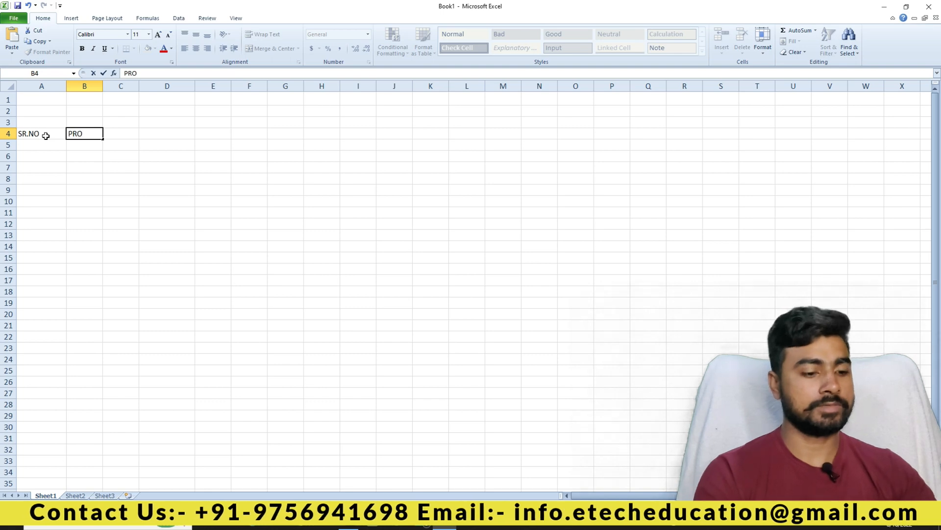
type("DUCT NA")
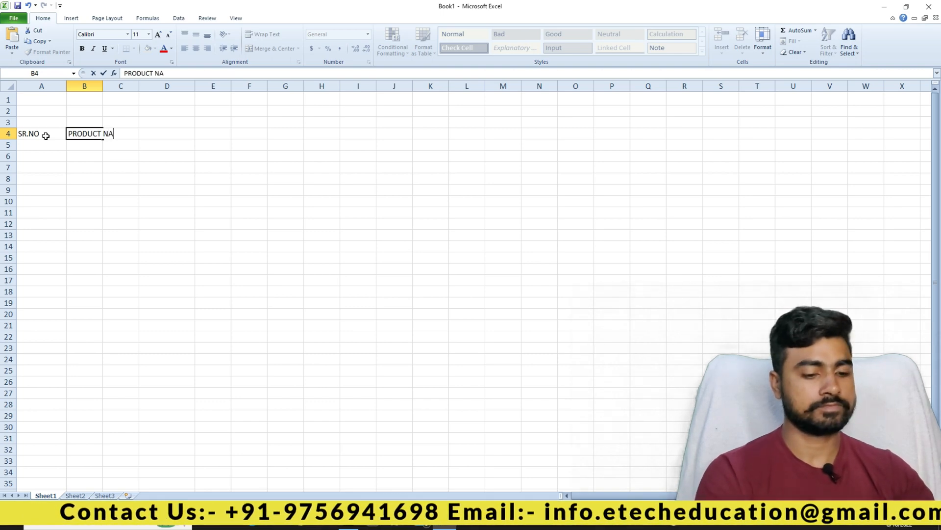
type("ME")
key("Tab")
key("Left")
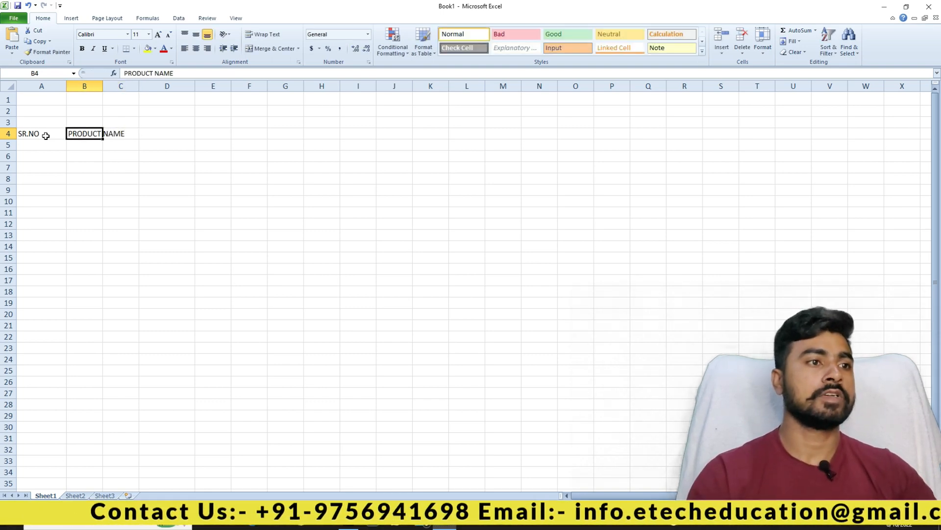
key("Down")
left_click_drag(103, 87, 144, 85)
Enter QUANTITY in C4, replacing QTY, and RATE in D4.
left_click(157, 131)
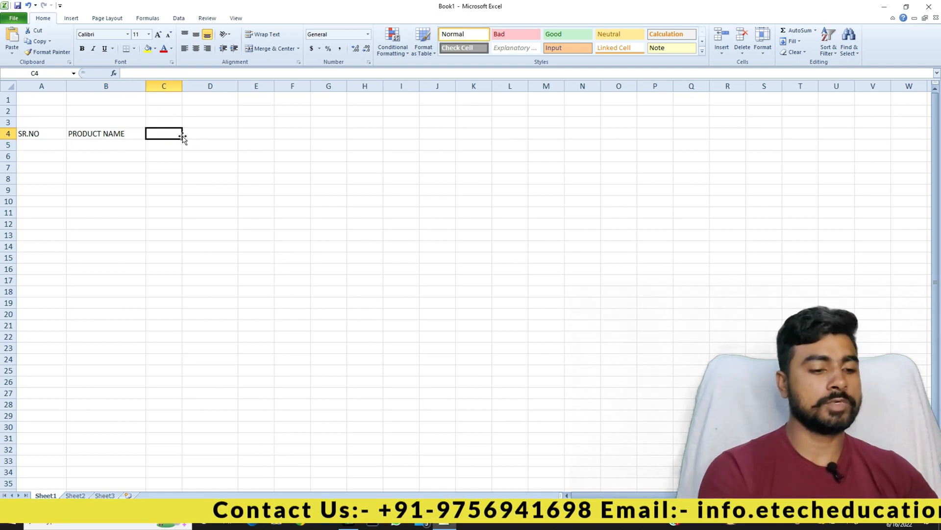
type("QT")
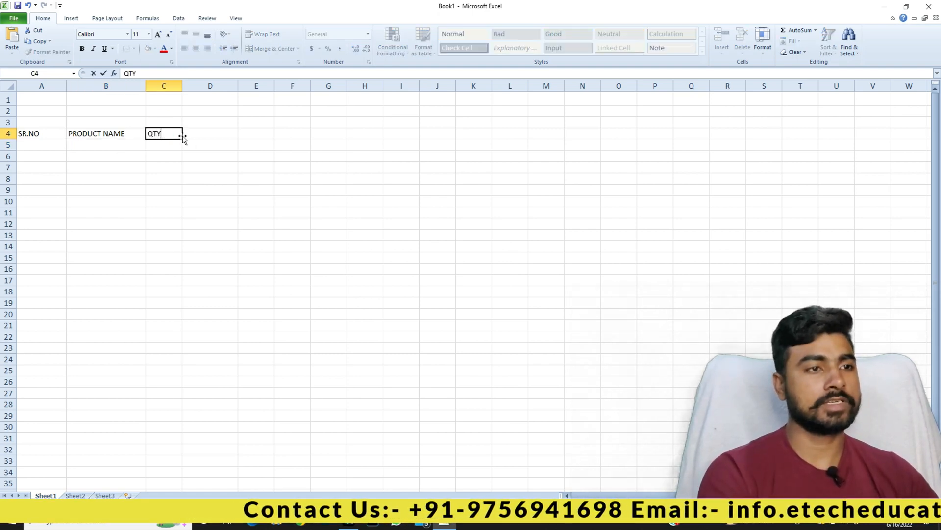
type("Y")
key("Tab")
key("Left")
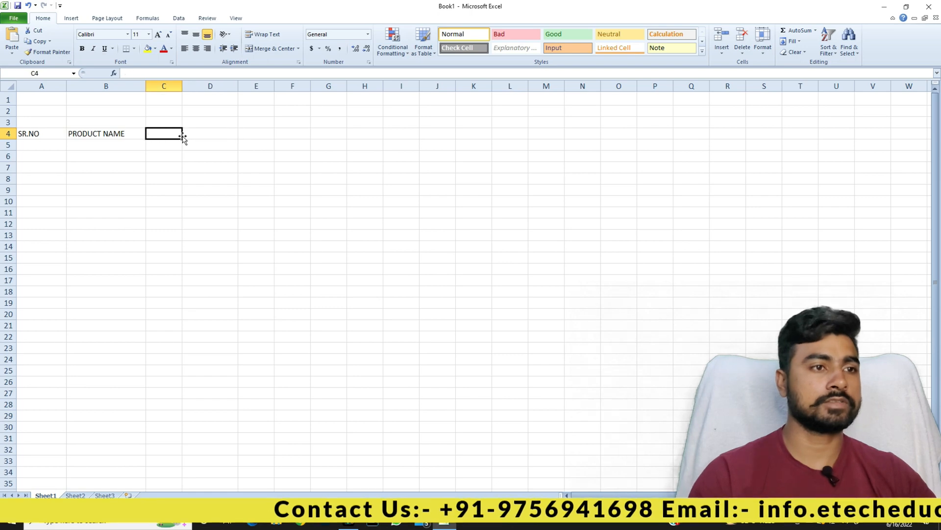
key("Delete")
type("QUAN")
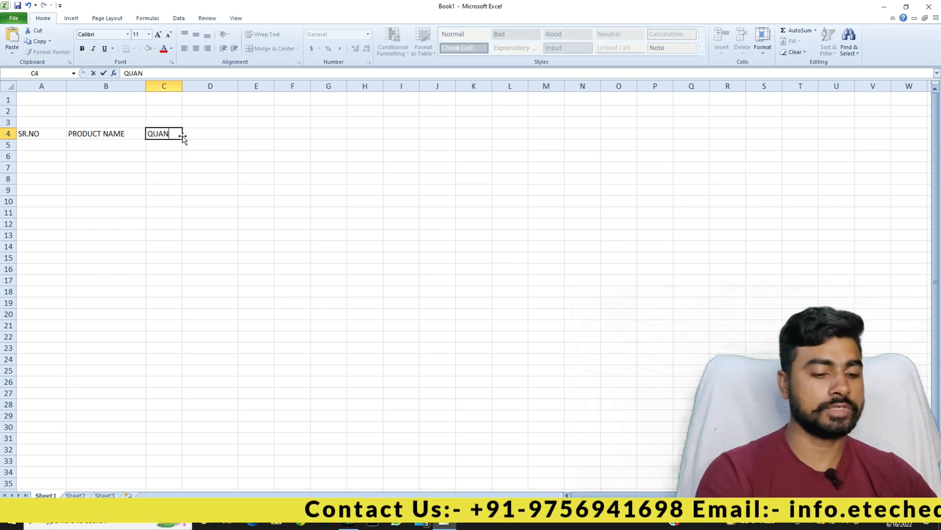
type("TITY")
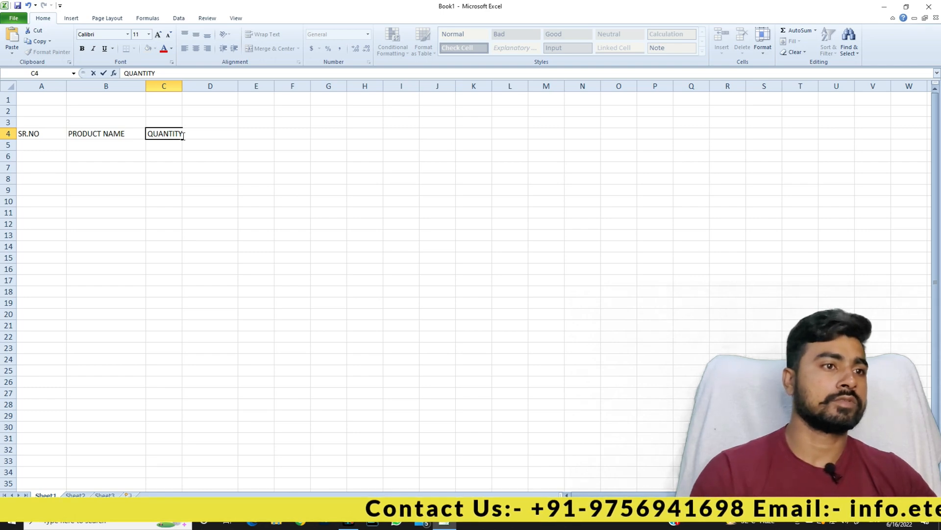
key("Return")
key("Right")
key("Up")
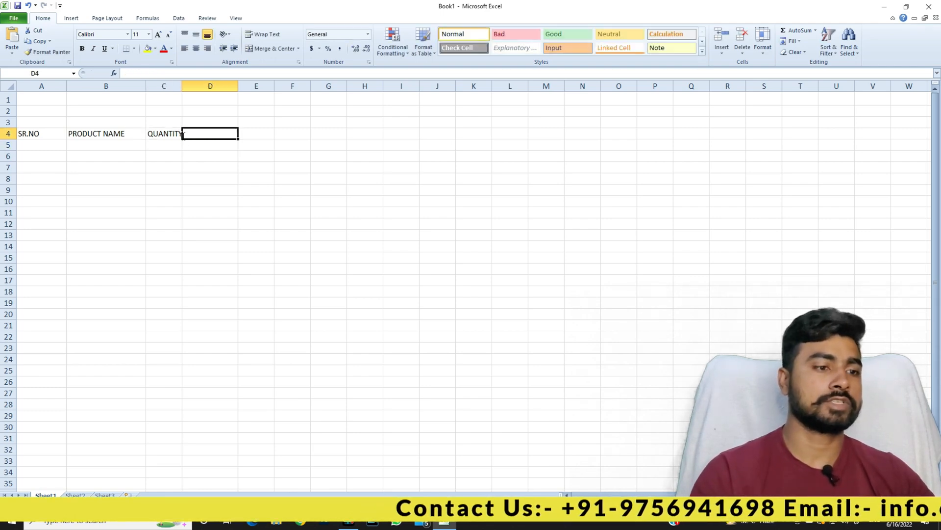
type("RATE")
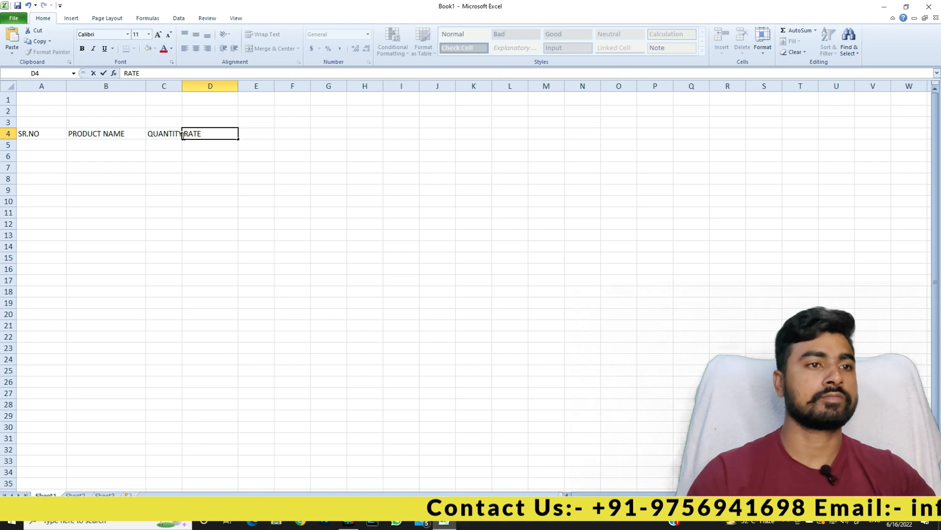
key("Tab")
Add the AMOUNT heading in E4, widen column C, and select headers A4:E4.
type("AMOUN")
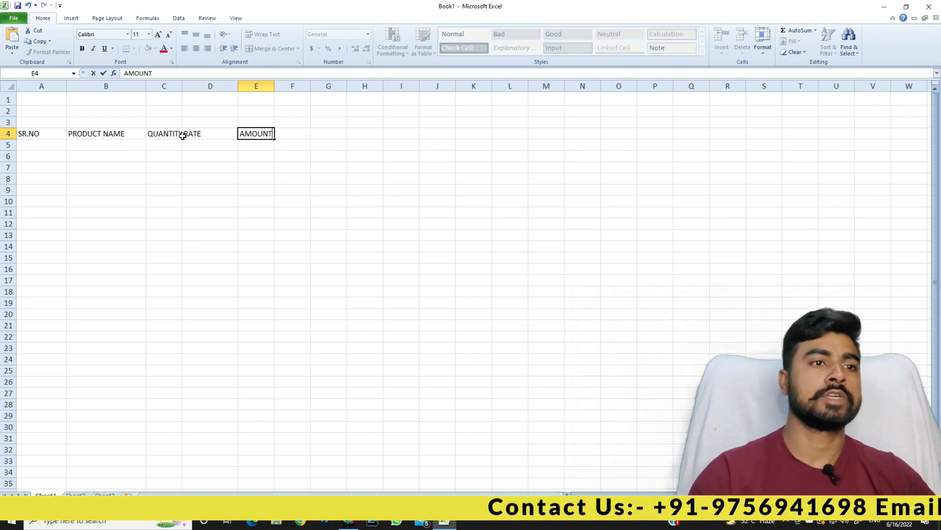
left_click(197, 178)
left_click_drag(181, 86, 201, 91)
left_click(219, 132)
left_click(272, 134)
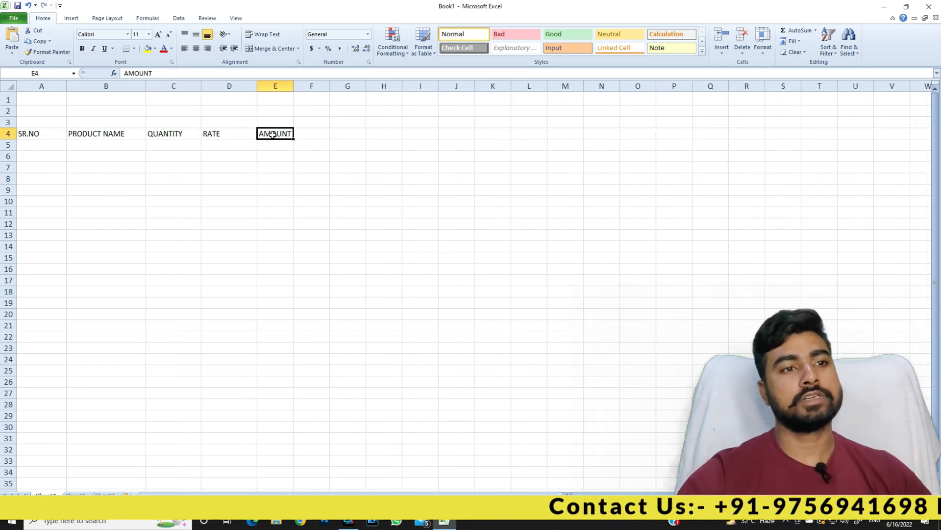
left_click_drag(59, 133, 277, 136)
Move the A4:E4 headers up to row 1.
key("ctrl+c")
left_click(55, 98)
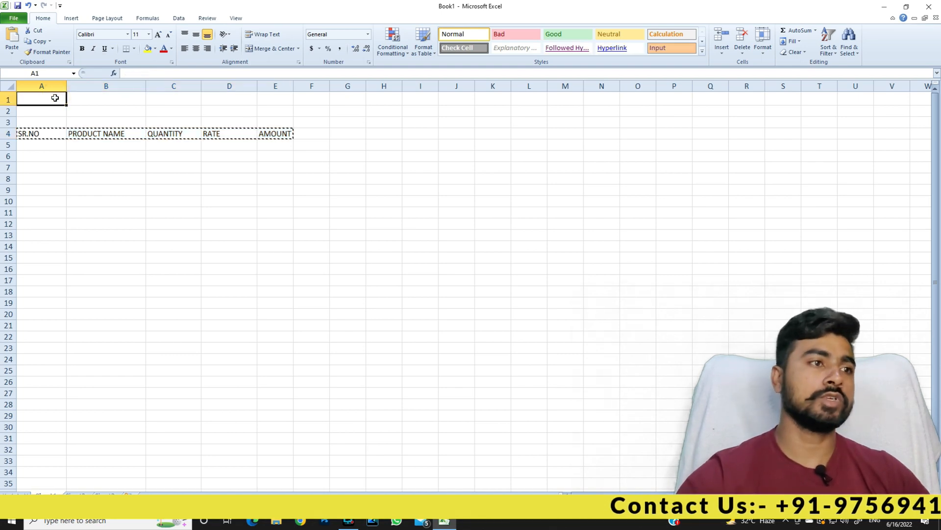
key("ctrl+v")
left_click(225, 129)
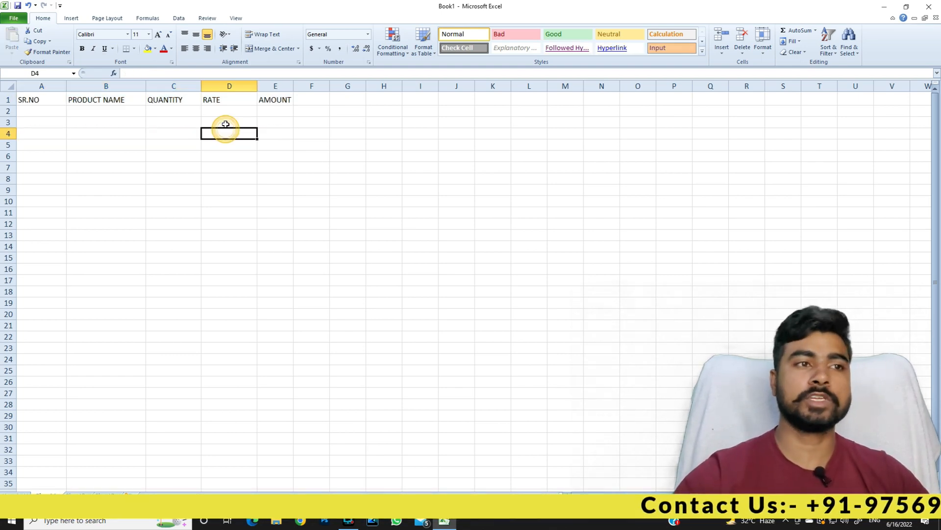
Add DISCOUNT, GST@18% and NET AMOUNT headings in F1:H1 and widen column G.
left_click(313, 99)
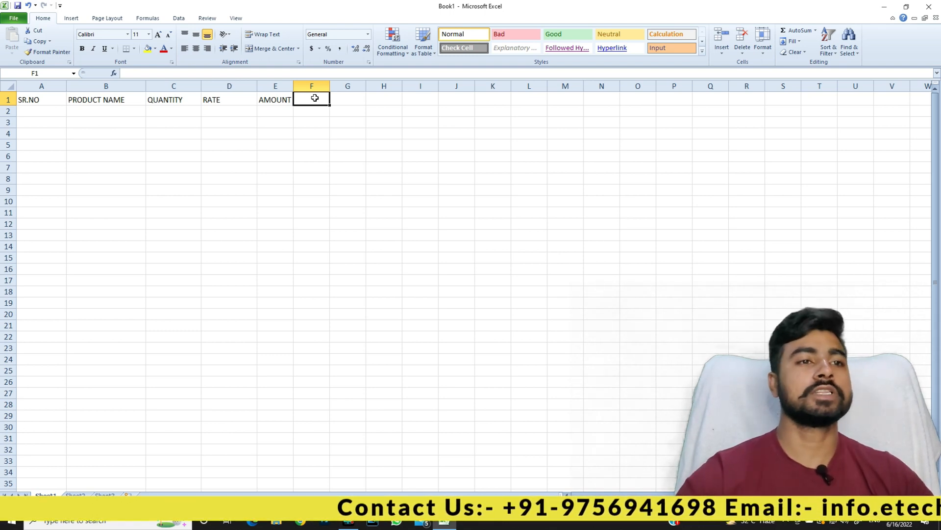
type("DISC")
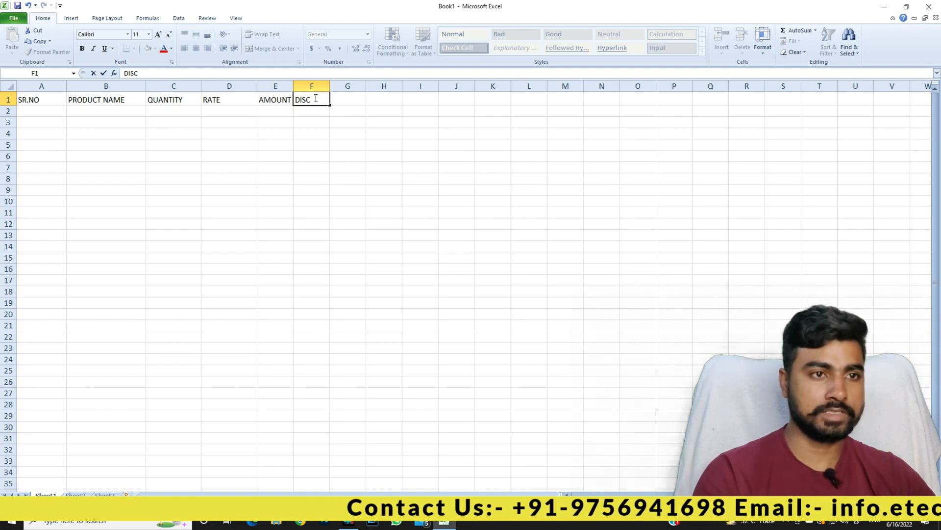
type("OUNT")
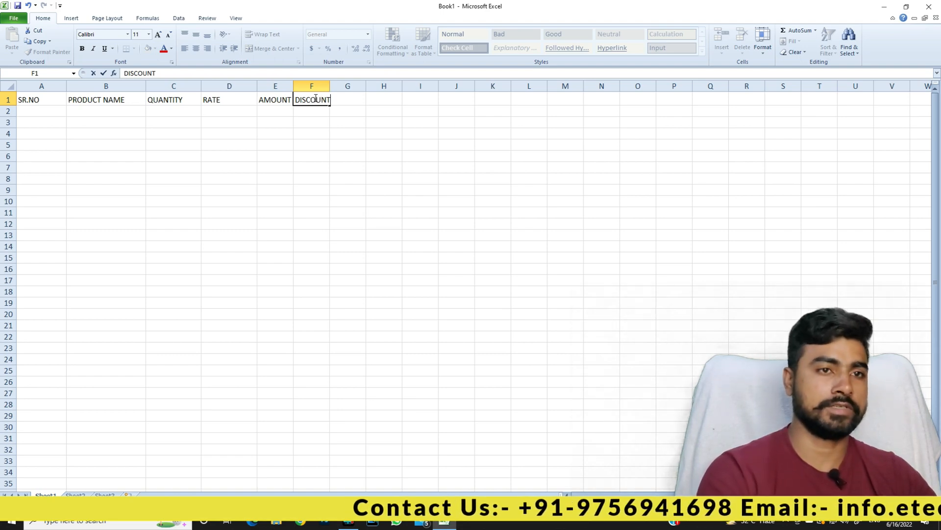
key("Tab")
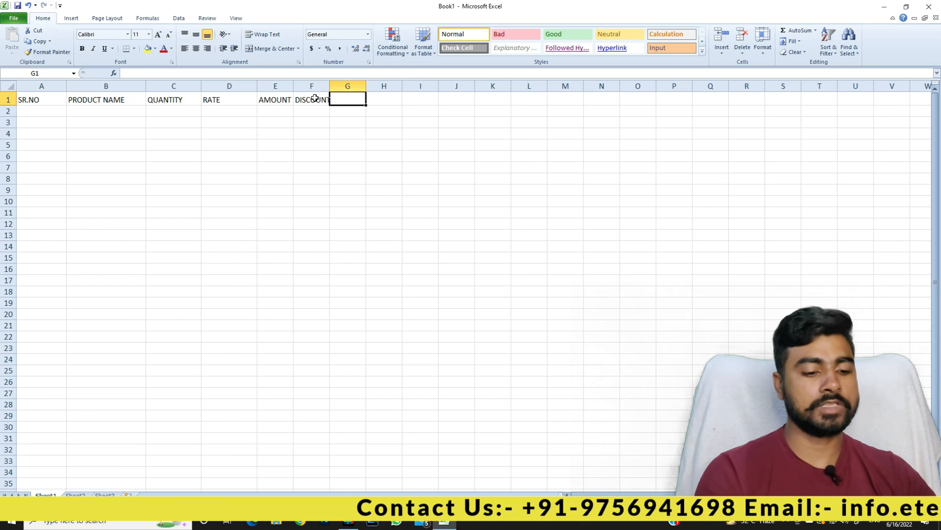
type("GST")
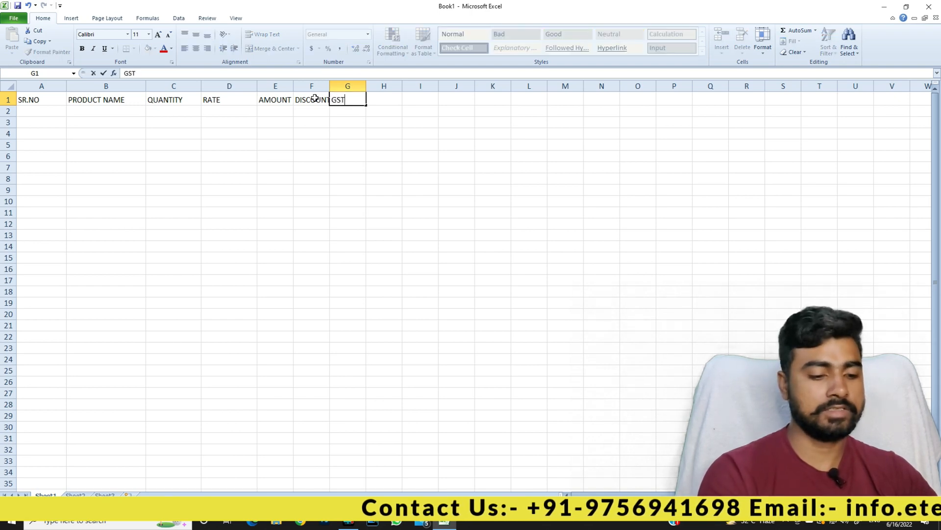
type("@18%")
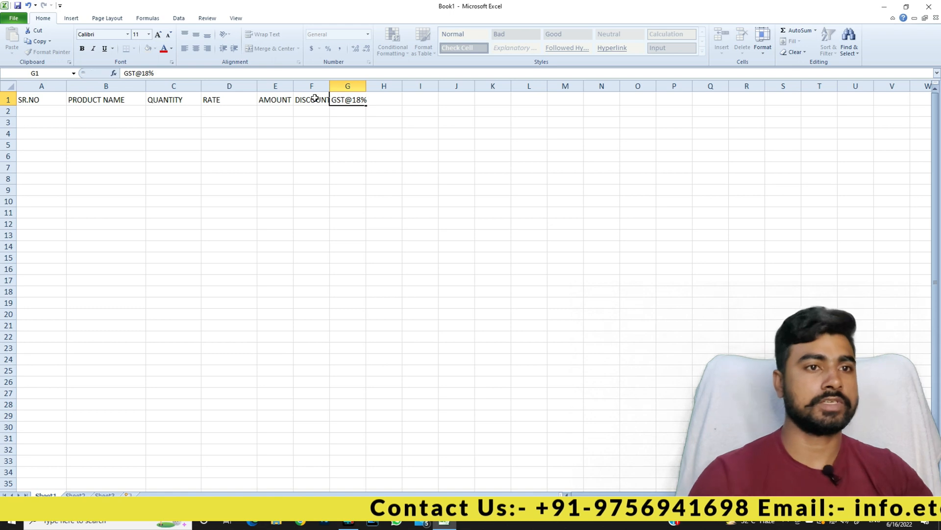
key("Tab")
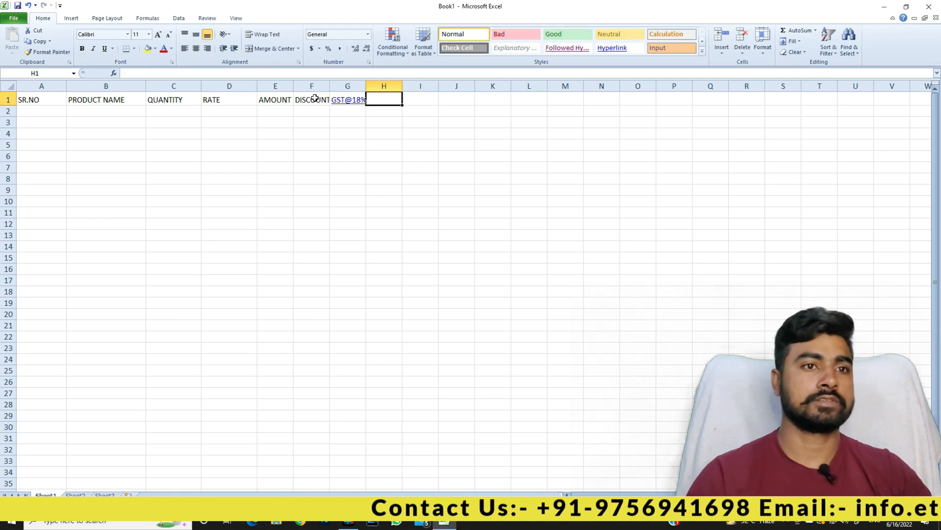
type("NET")
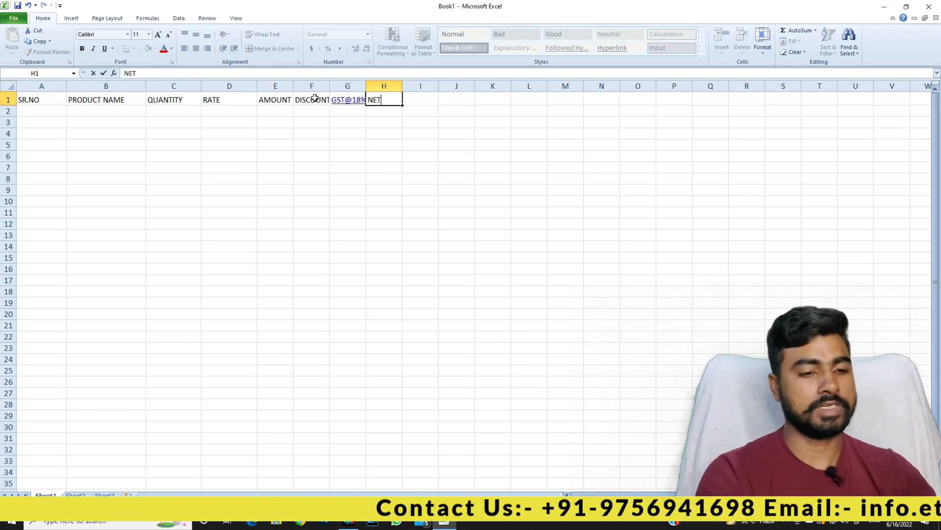
type(" AMOUNT")
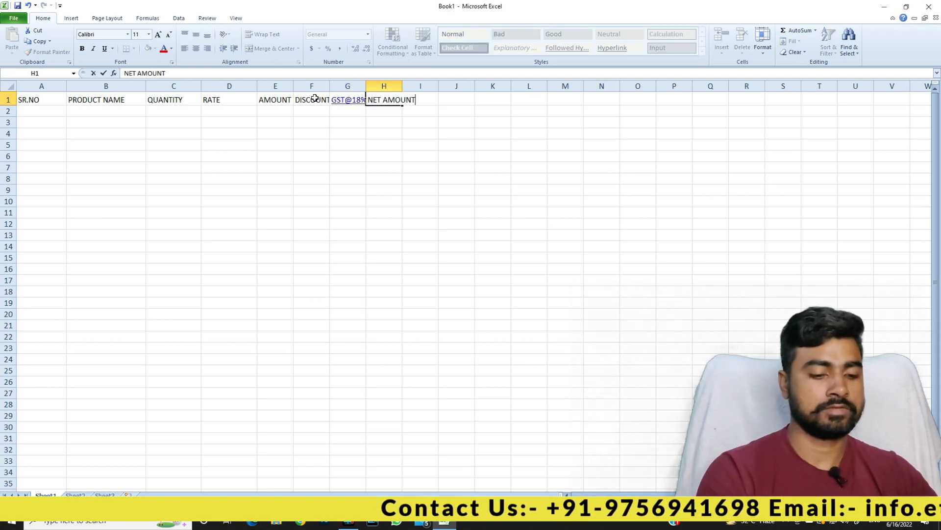
key("Return")
left_click_drag(365, 86, 482, 86)
Widen columns F and H, then enter 1, 2, 3 in A2:A4.
left_click_drag(329, 88, 346, 89)
left_click(334, 131)
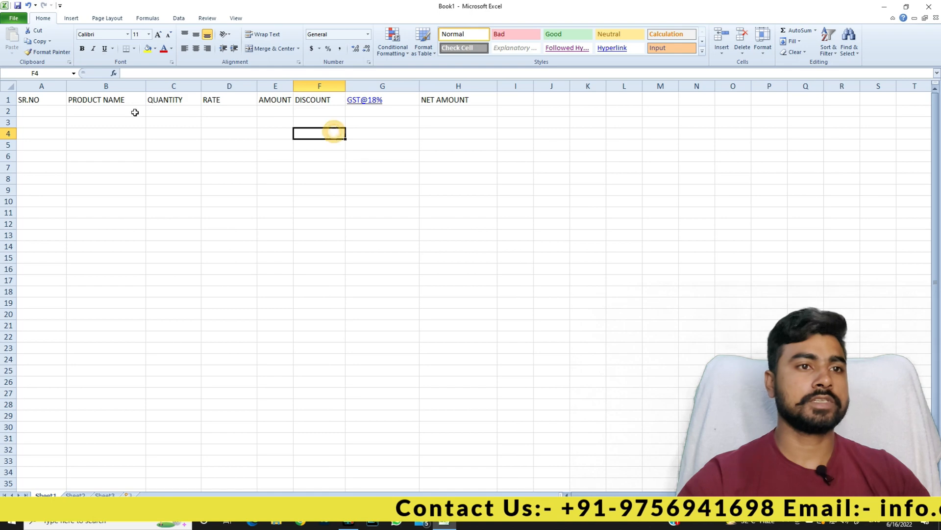
left_click(68, 113)
left_click(32, 114)
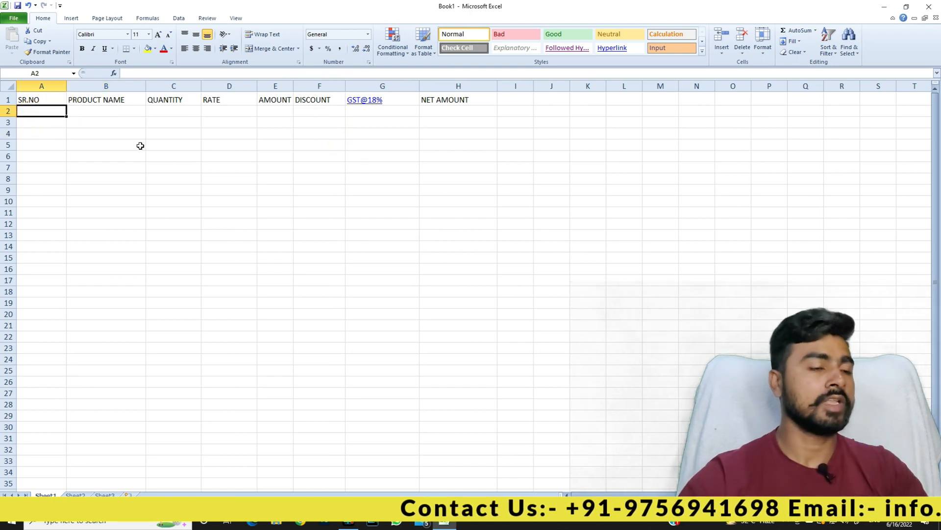
type("1")
key("Return")
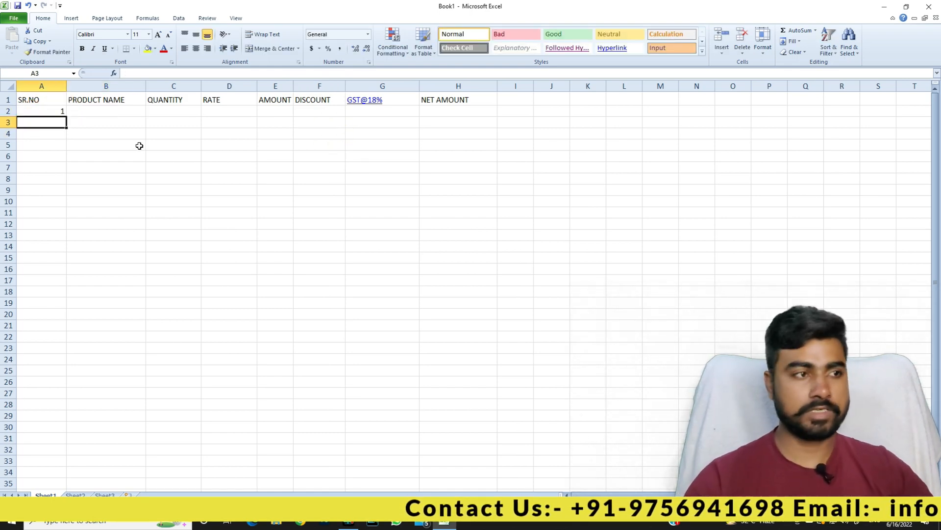
type("2")
key("Return")
type("3")
key("Return")
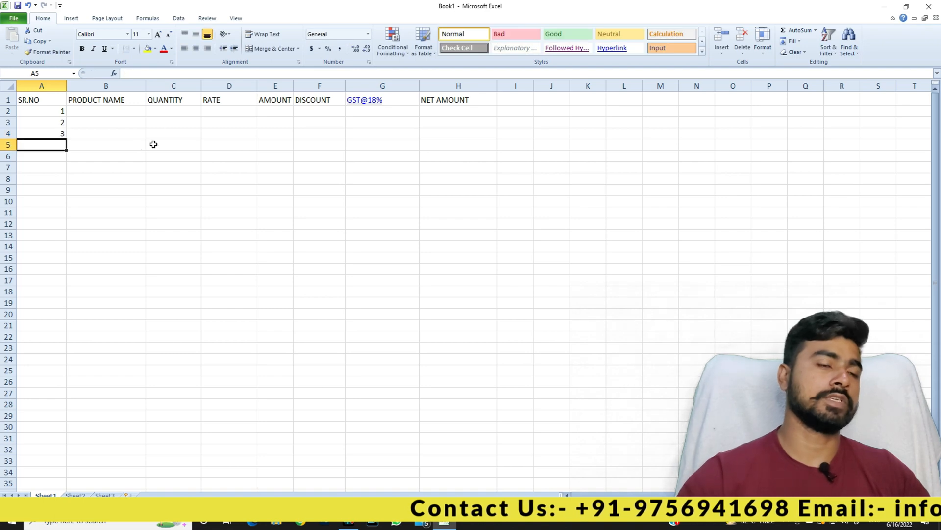
Extend the 1–3 sequence down column A, then clear everything below 1.
left_click_drag(57, 111, 47, 279)
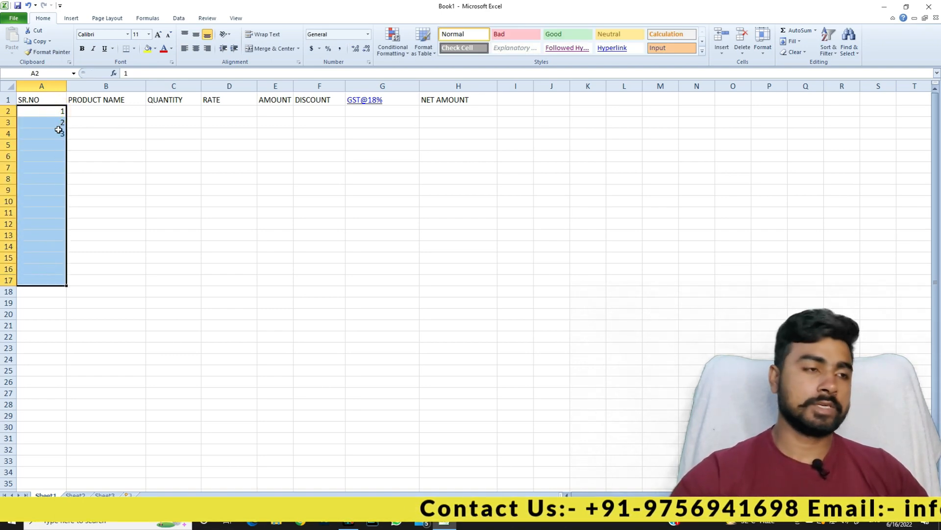
left_click(56, 111)
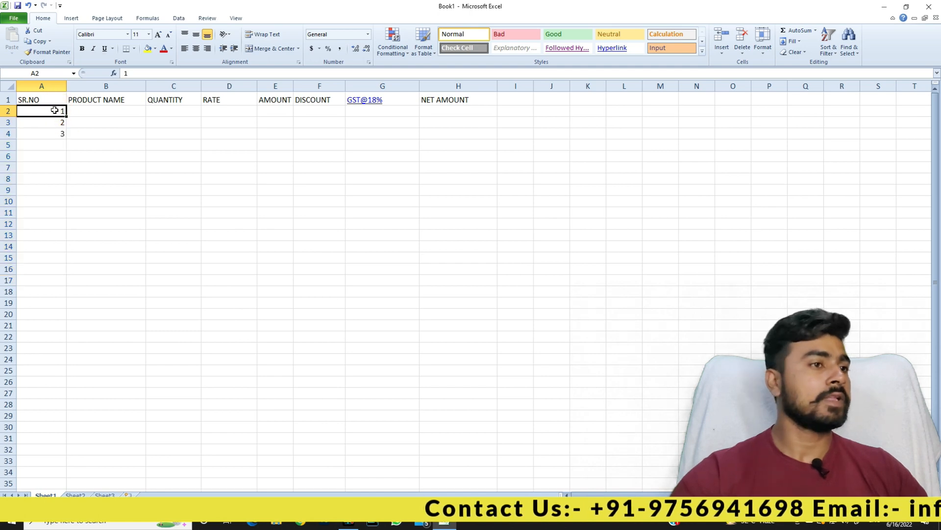
left_click(57, 146)
left_click(59, 225)
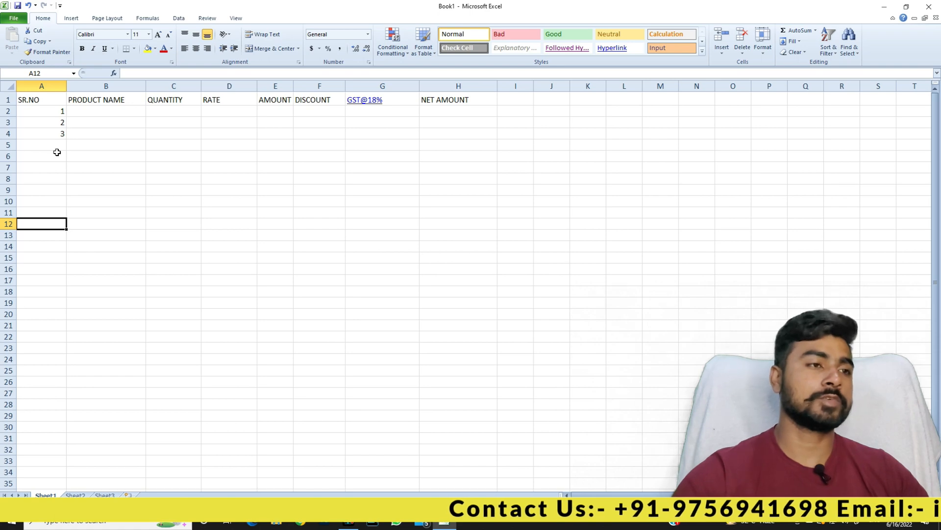
left_click_drag(57, 111, 61, 134)
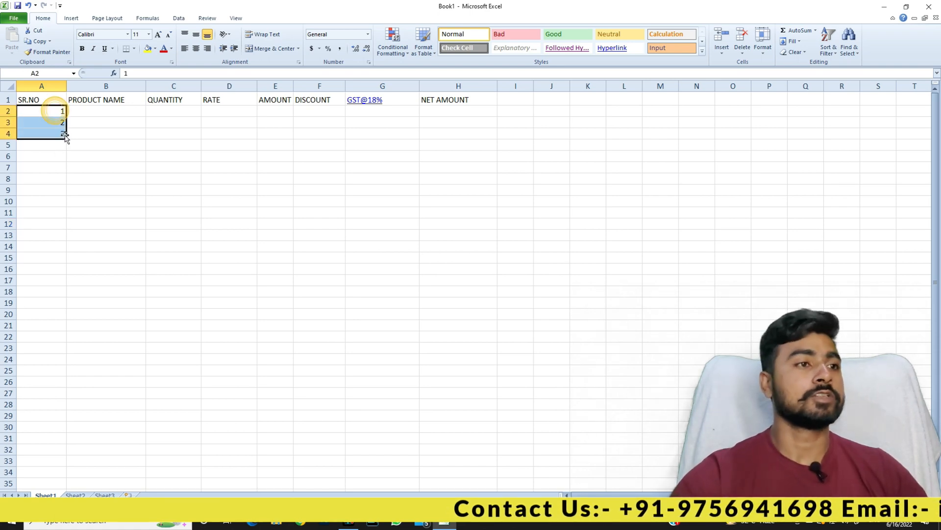
left_click(58, 111)
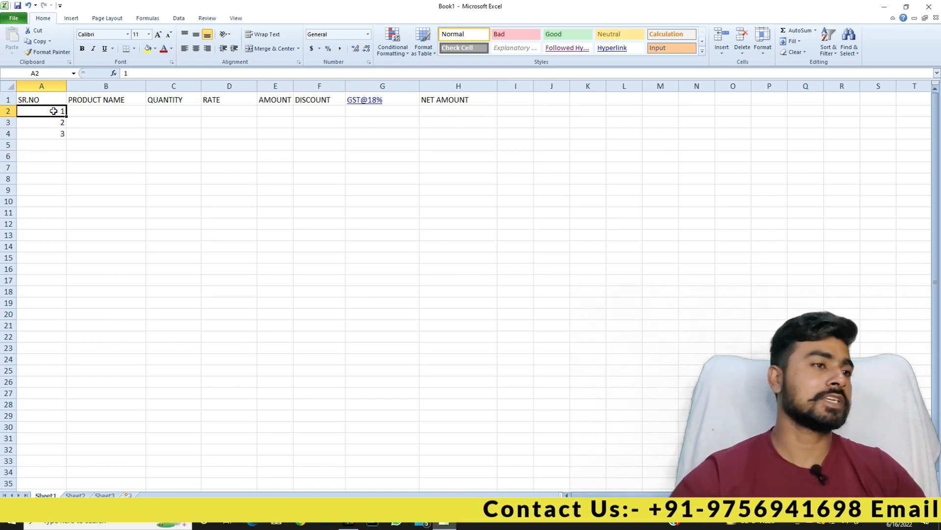
left_click_drag(57, 113, 68, 276)
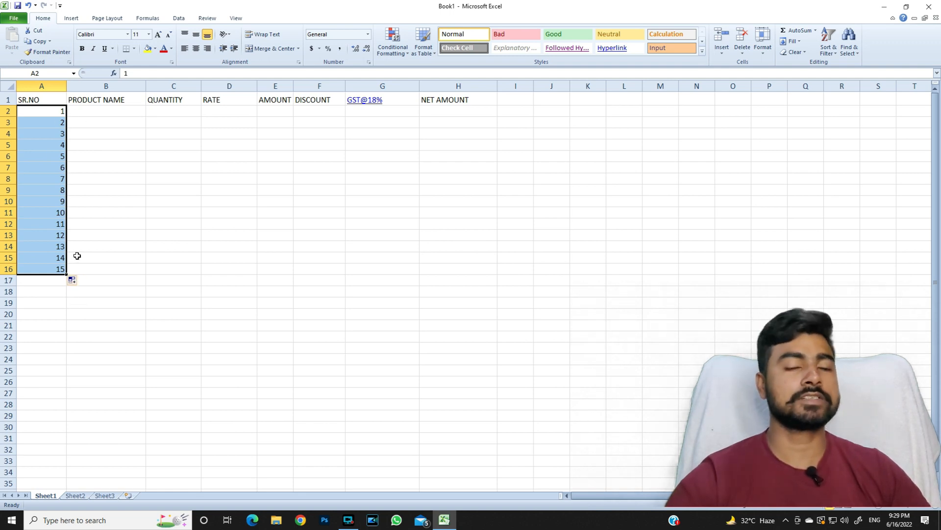
left_click(96, 200)
left_click_drag(59, 122, 61, 267)
key("Delete")
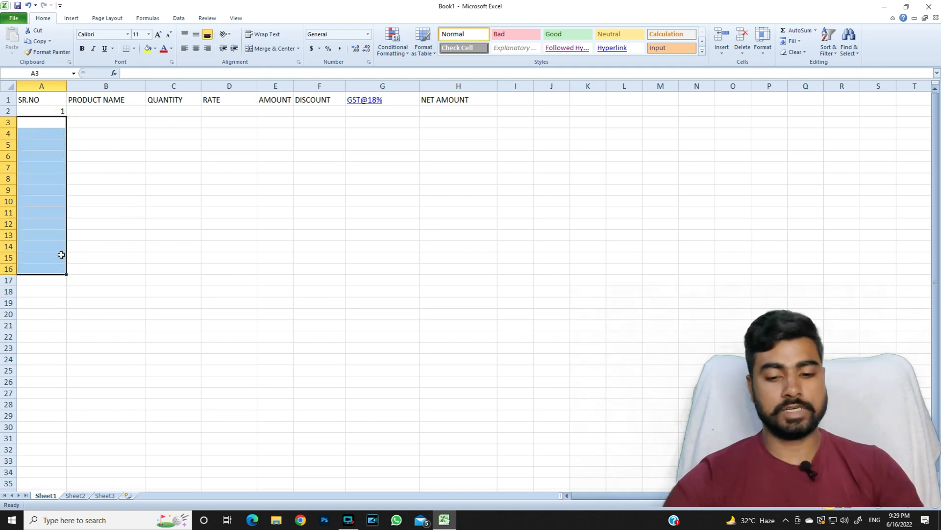
Fill from A2 as a linear column series with stop value 10.
left_click(42, 109)
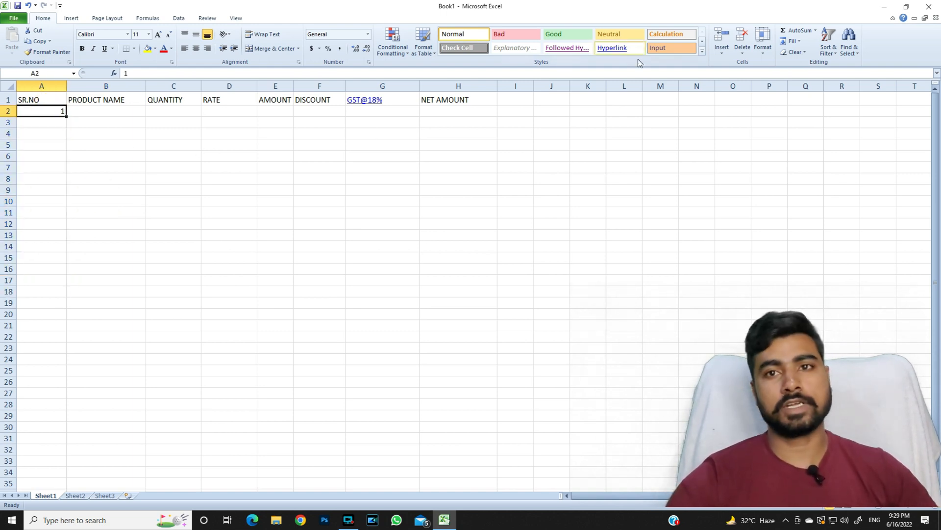
left_click(799, 42)
left_click(804, 107)
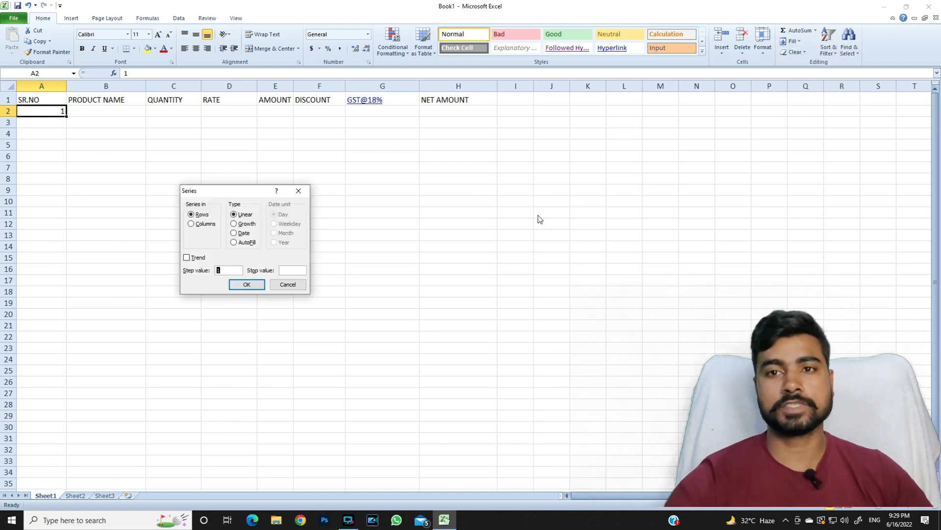
left_click(206, 224)
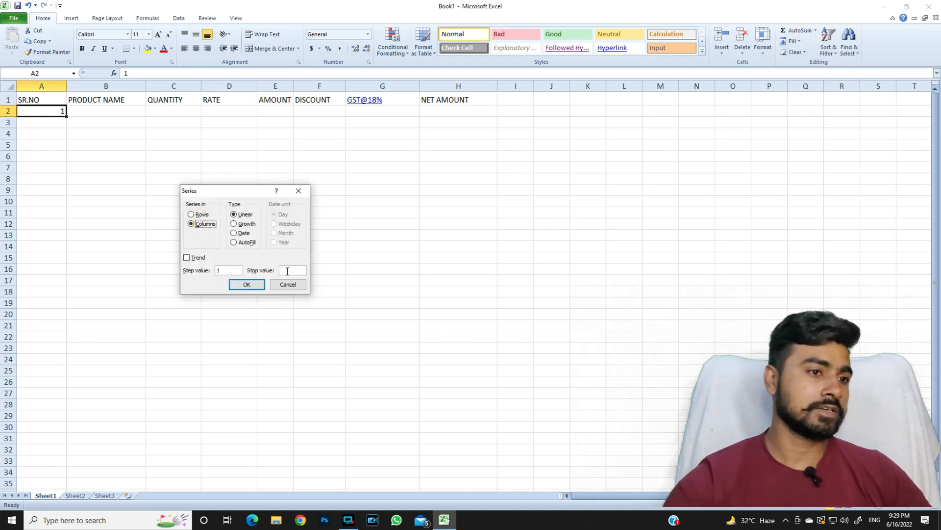
type("10")
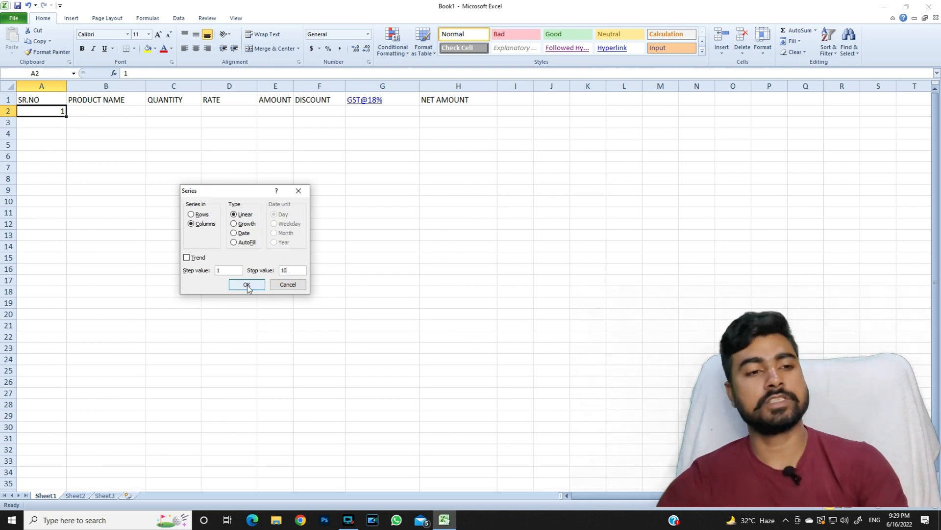
left_click(239, 283)
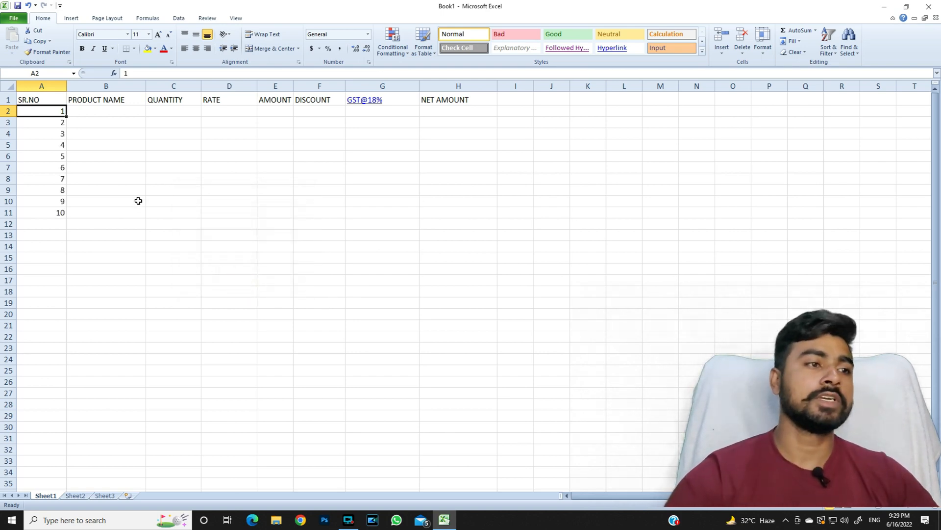
Clear the product name cells B2:B11.
left_click(113, 212)
left_click_drag(112, 111, 104, 209)
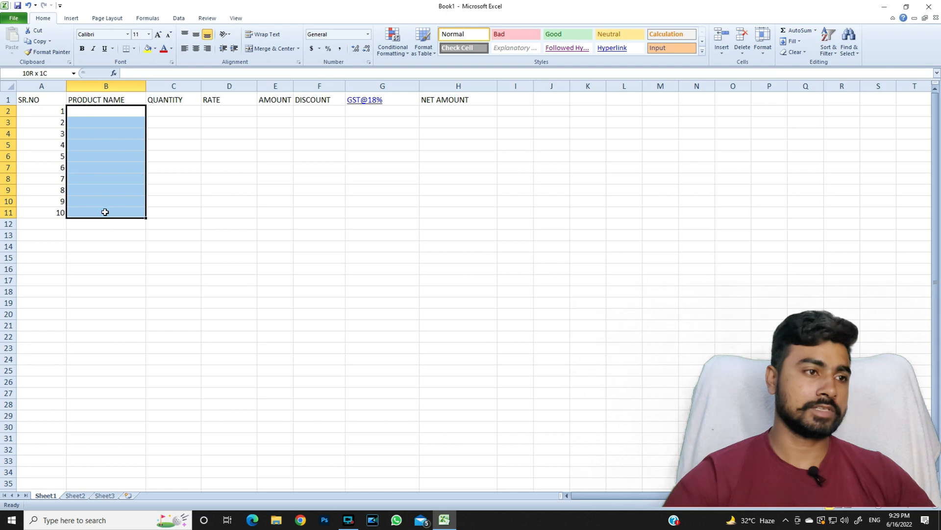
left_click(126, 163)
Enter KEYBOARD, MOUSE, CPU and DATA CABLE in B2:B5.
left_click(108, 113)
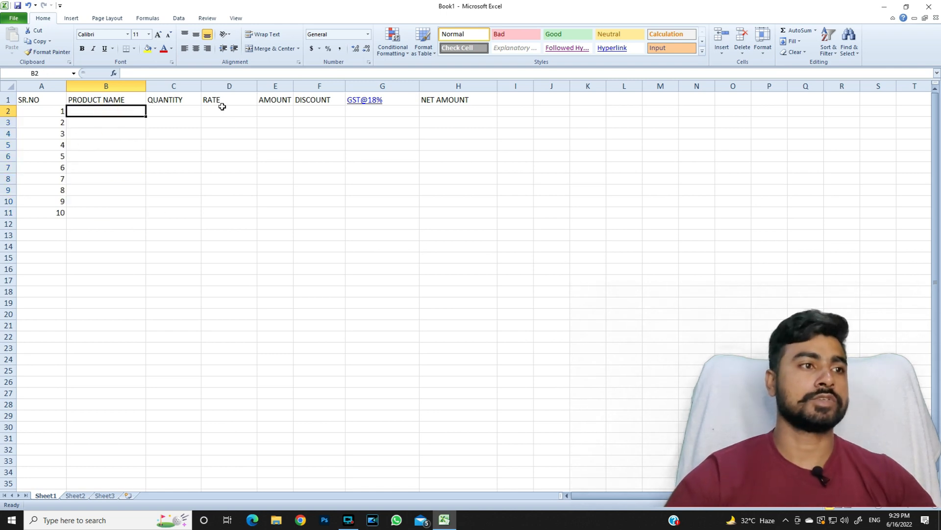
type("KEY")
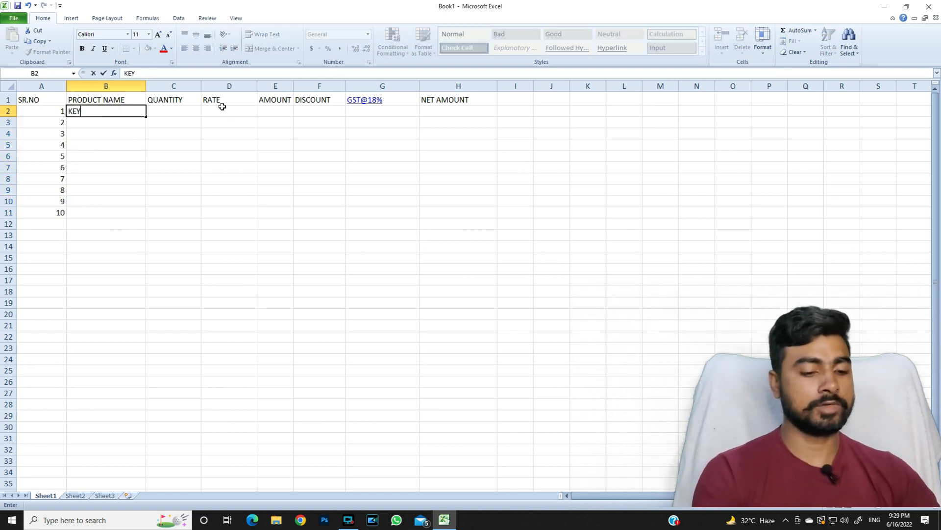
type("BOA")
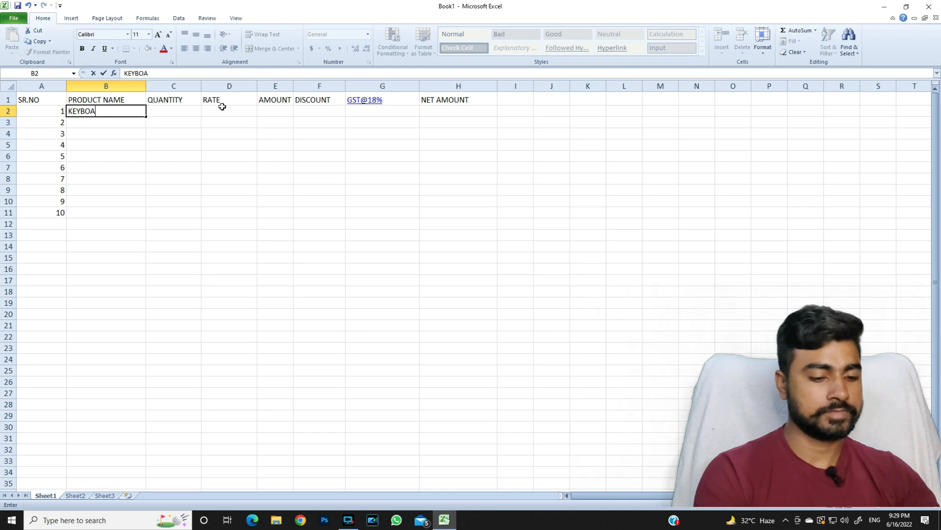
type("RD")
key("Return")
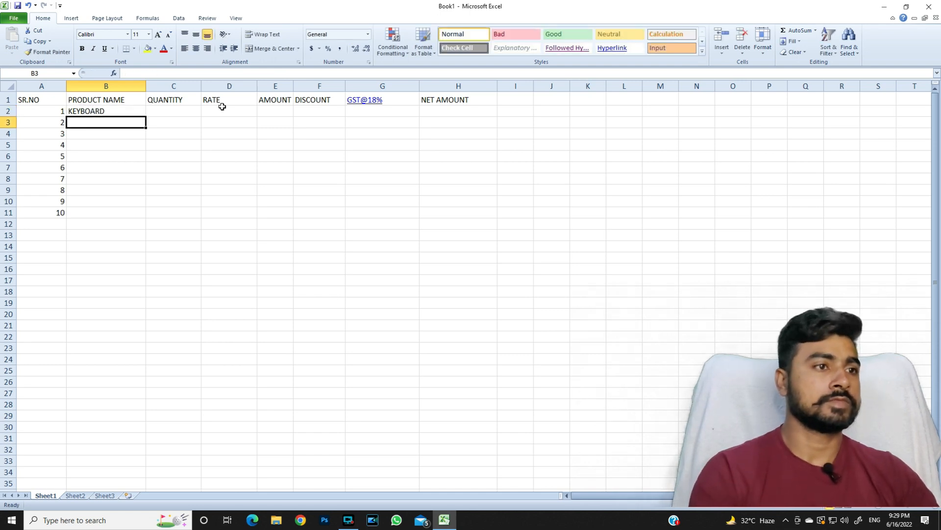
type("MOUSE")
key("Return")
type("SPE")
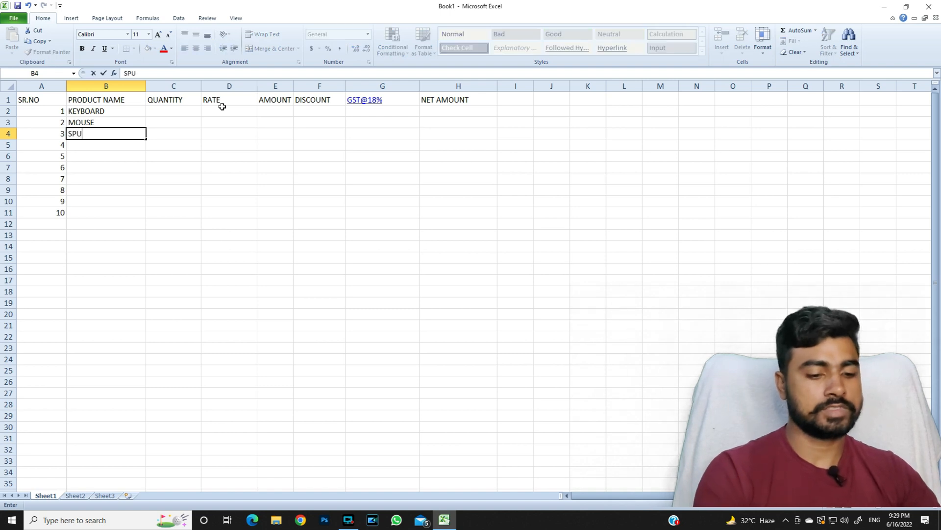
key("Return")
key("Up")
type("C")
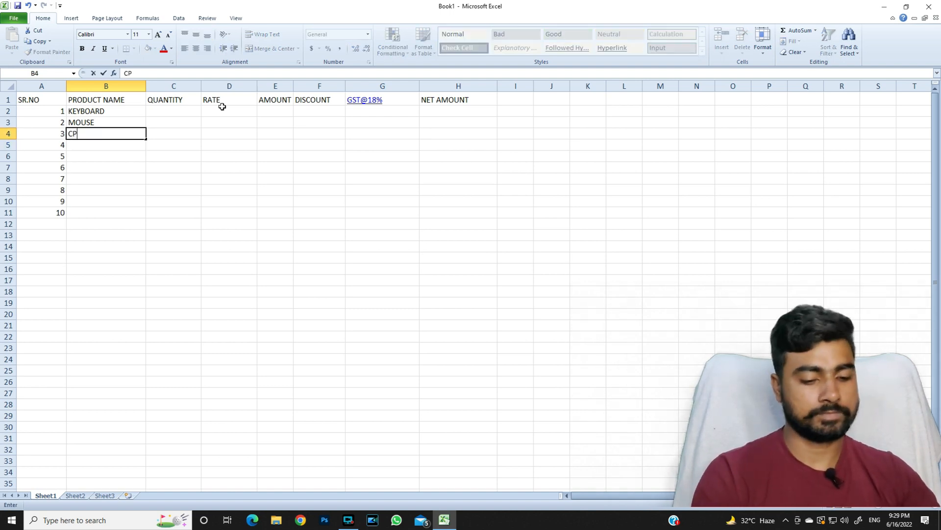
key("Return")
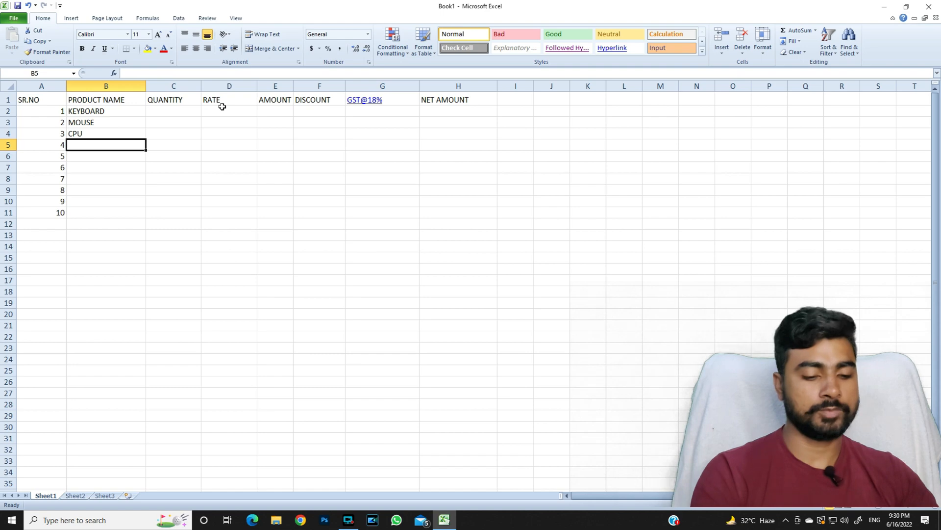
type("DATA CABLE")
key("Return")
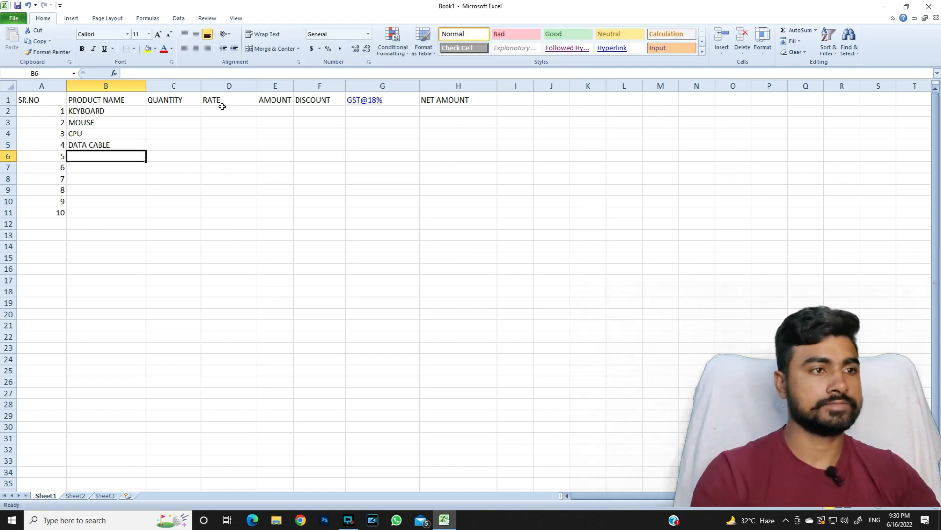
Enter LIGHT, PEN, TABLE, CHAIR, LCD and WEB CAM in B6:B11.
type("LIGHT")
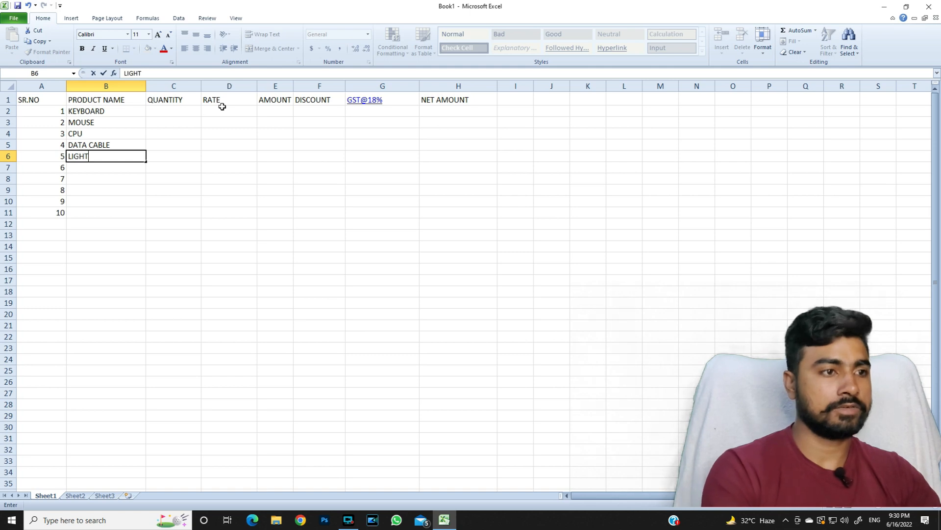
key("Return")
type("PEN")
key("Return")
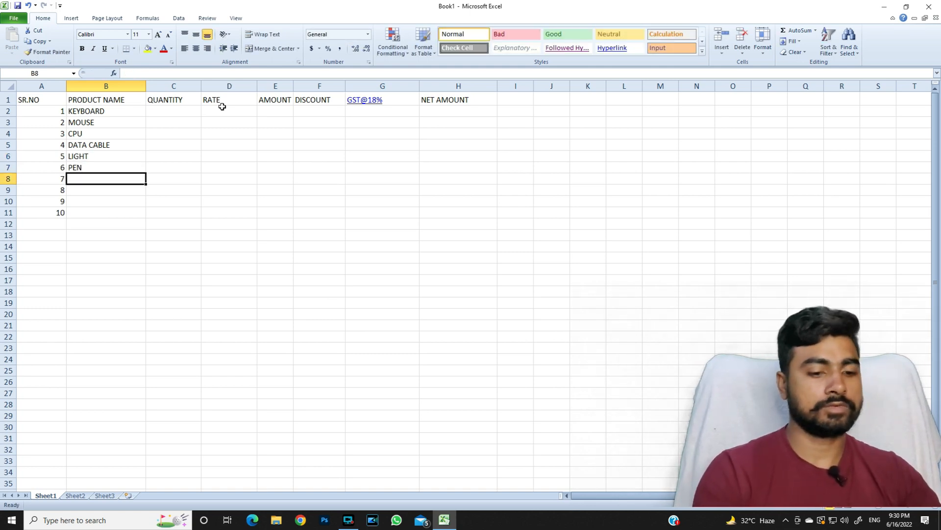
type("TABLE")
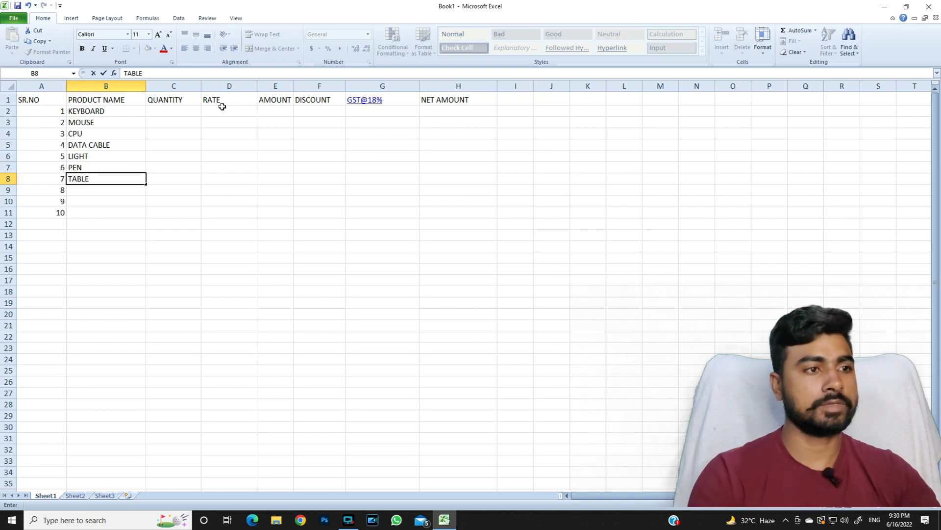
key("Return")
type("CHAIR")
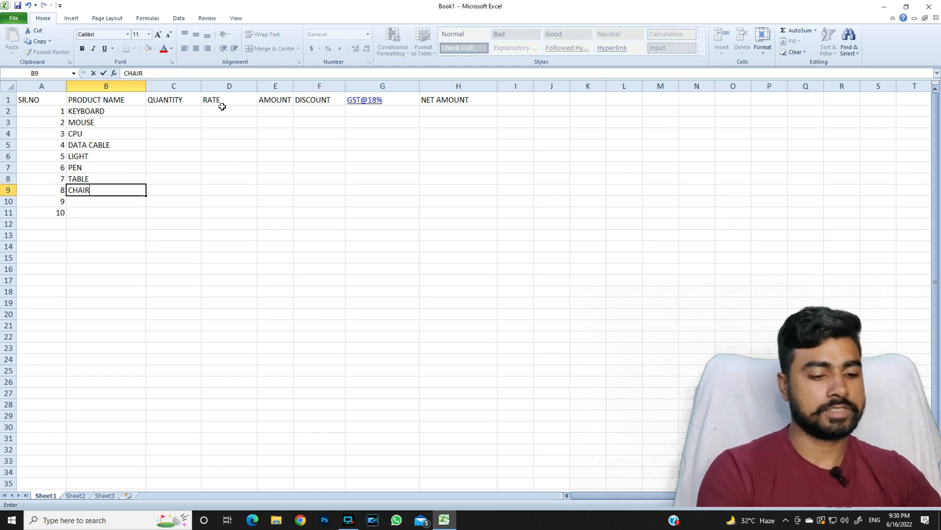
key("Return")
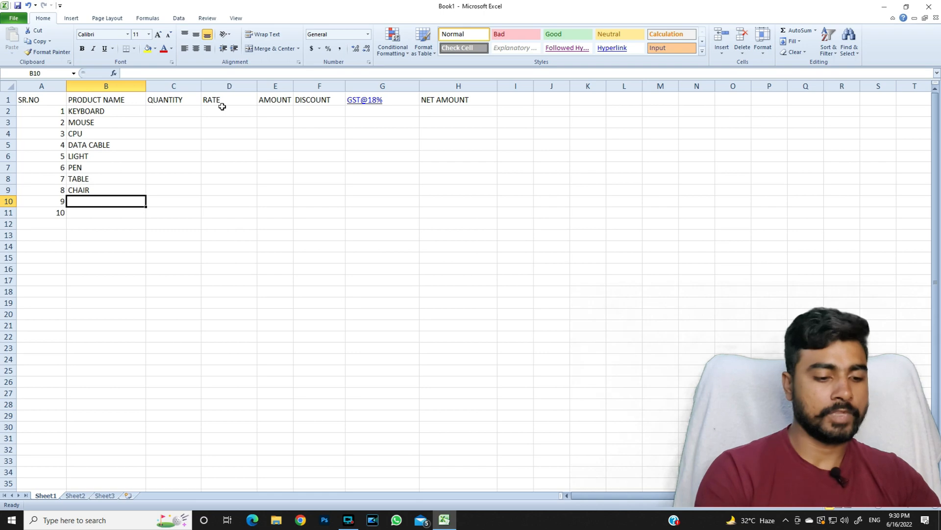
type("LCD")
key("Return")
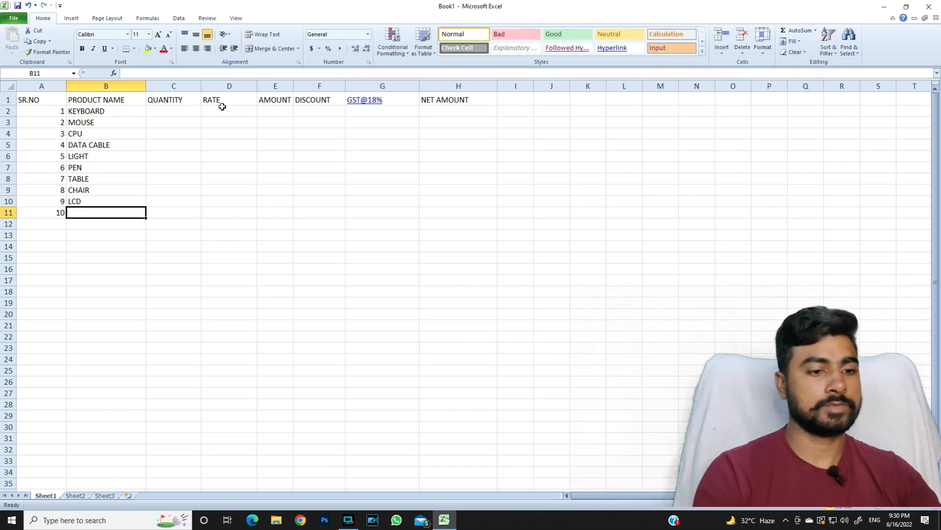
type("WEB")
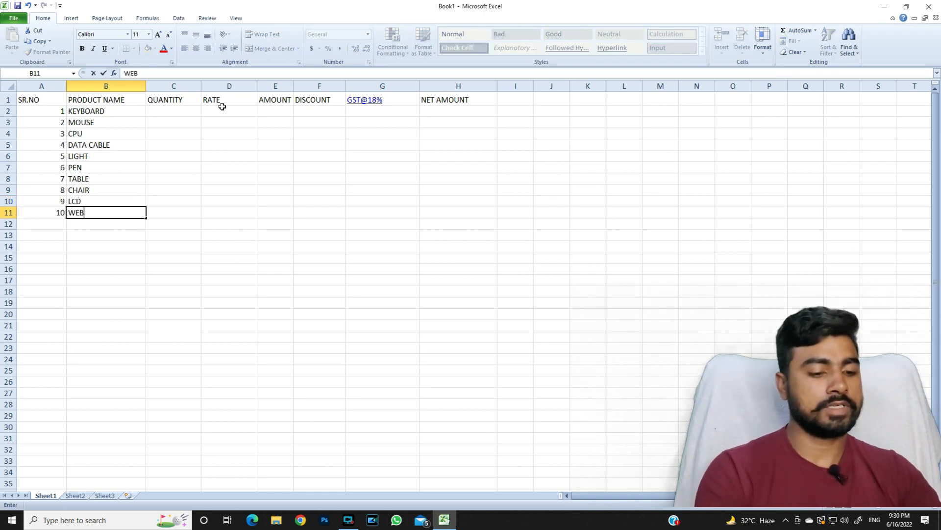
type(" CAM")
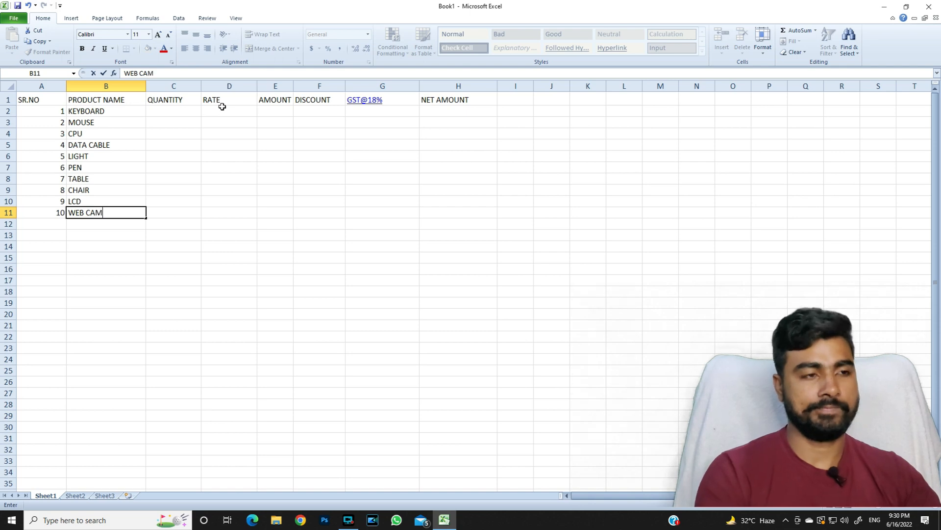
key("Tab")
key("Up")
key("Up")
key("Up")
key("Up")
key("Up")
key("Up")
key("Up")
key("Up")
key("Up")
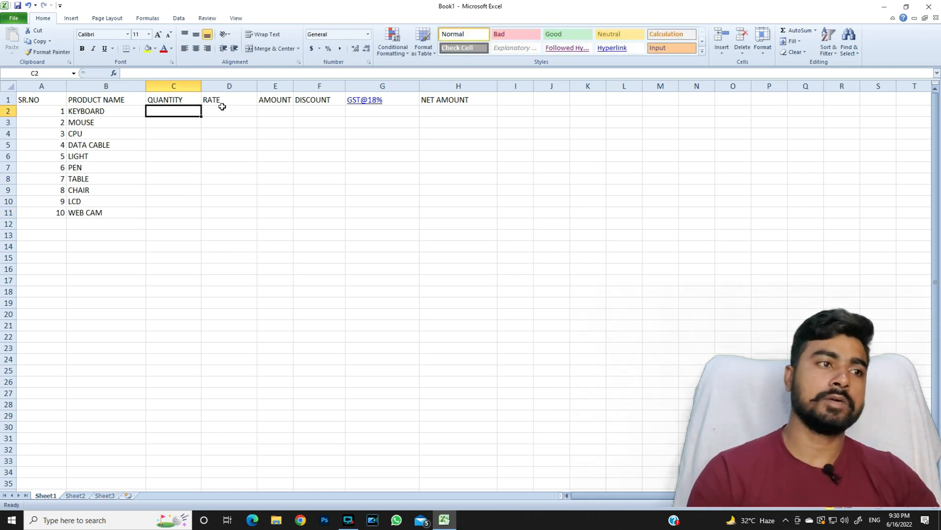
Enter quantities 5, 5, 2, 4 and 10 in C2:C6.
type("5")
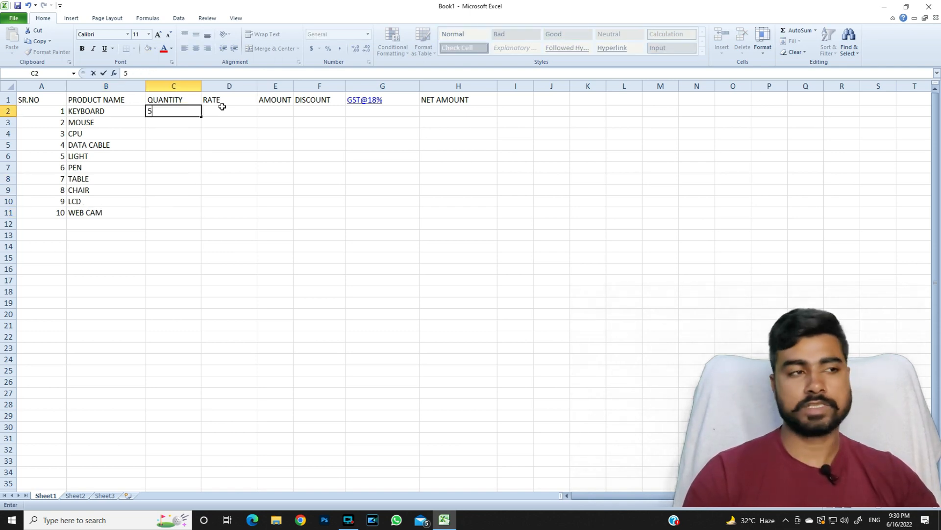
key("Return")
type("5")
key("Return")
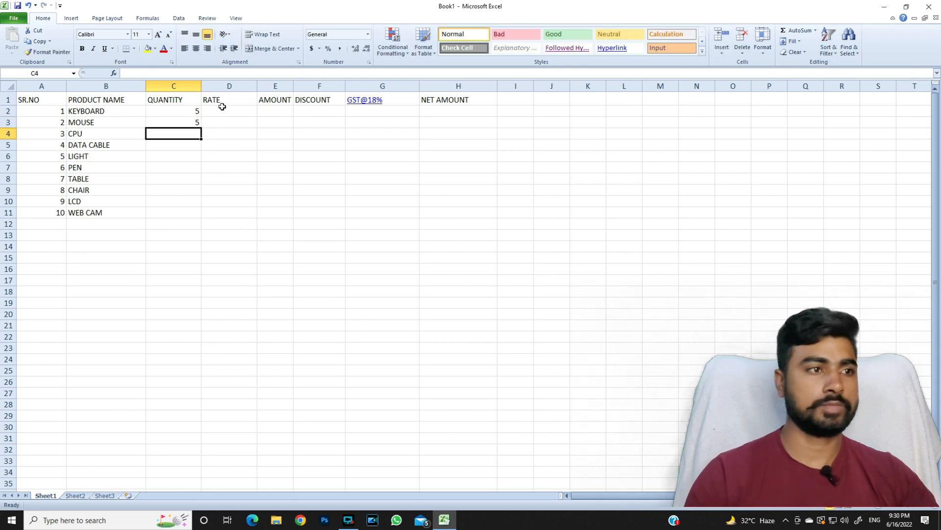
type("2")
key("Return")
type("4")
key("Return")
type("10")
key("Return")
Enter quantities 50, 5, 6, 8 and 2 in C7:C11.
type("50")
key("Return")
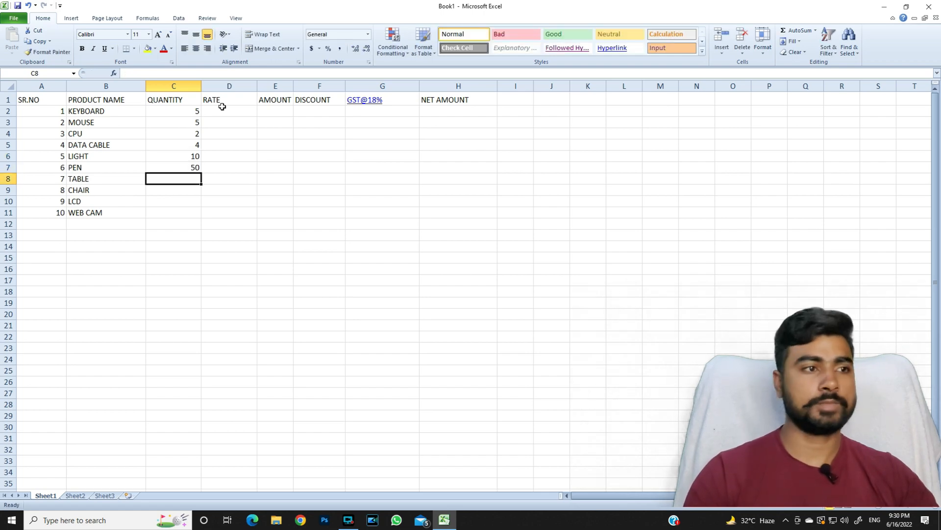
type("5")
key("Return")
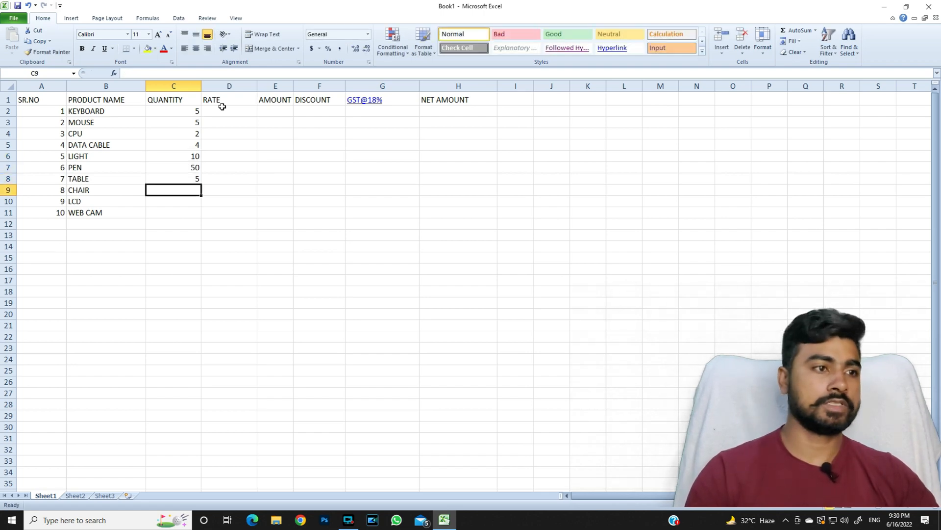
type("6")
key("Return")
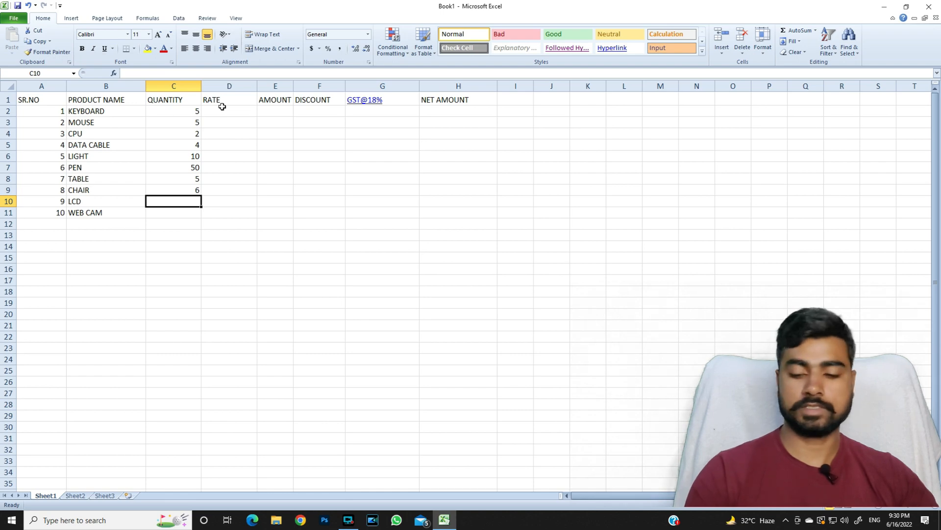
type("8")
key("Return")
type("2")
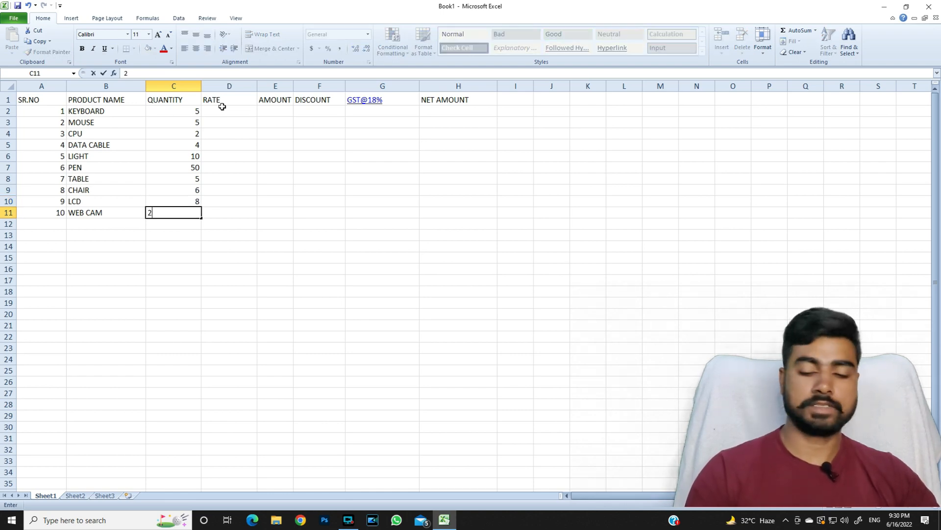
key("Return")
key("Right")
key("Up")
key("Up")
key("Up")
key("Up")
key("Up")
key("Up")
key("Up")
key("Up")
key("Up")
key("Up")
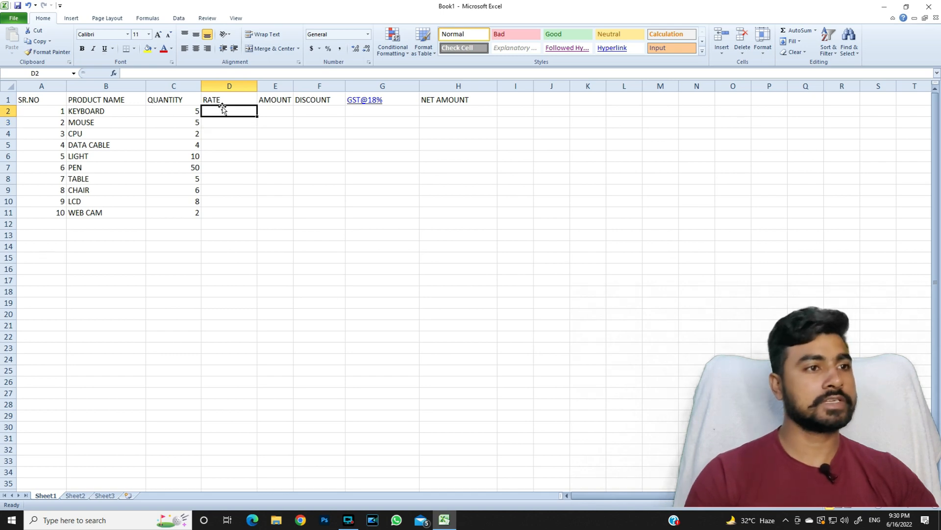
Enter rates 250, 300, 8000, 20 and 50 in D2:D6.
type("250")
key("Return")
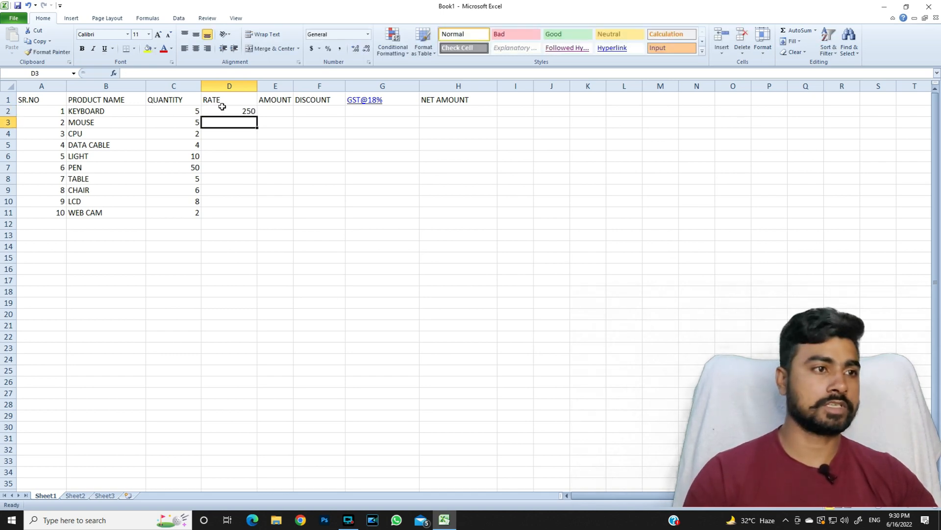
type("300")
key("Return")
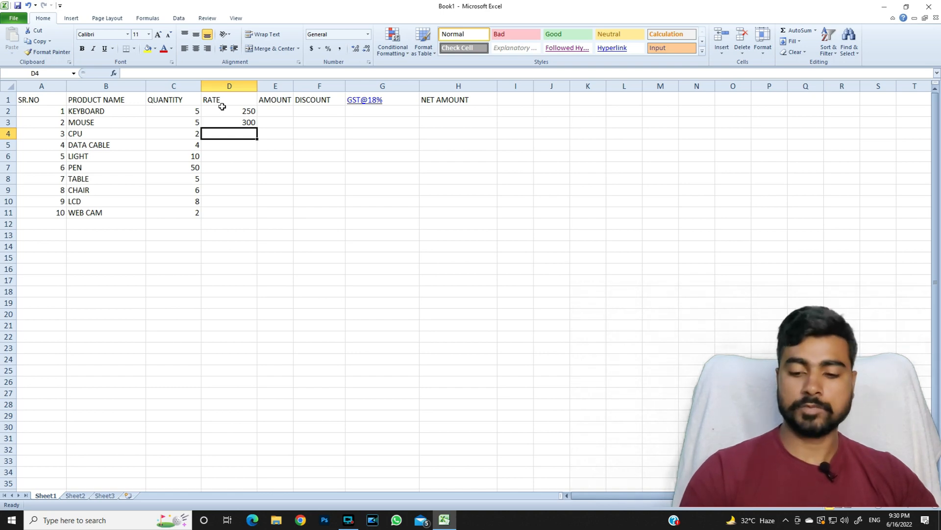
type("8000")
key("Return")
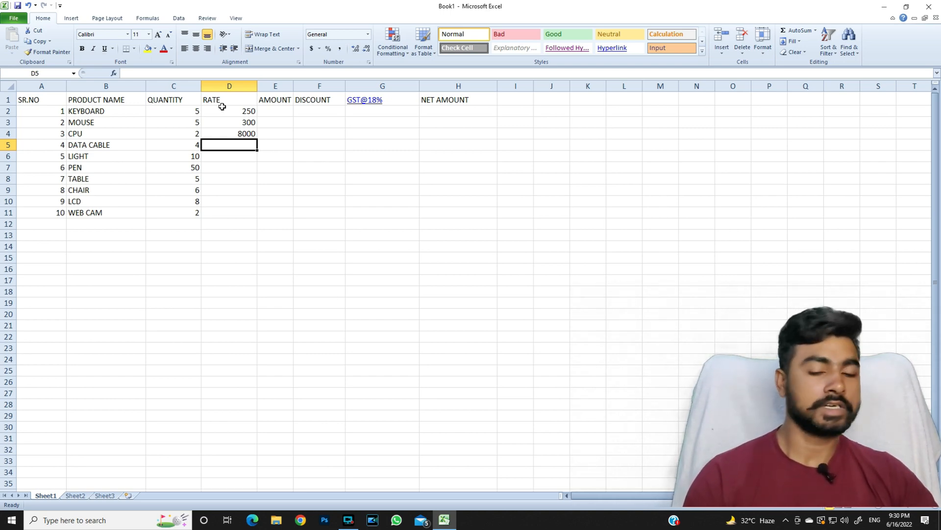
type("20")
key("Return")
type("50")
key("Return")
Enter rates 10, 450, 300, 6500 and 450 in D7:D11.
type("10")
key("Return")
type("450")
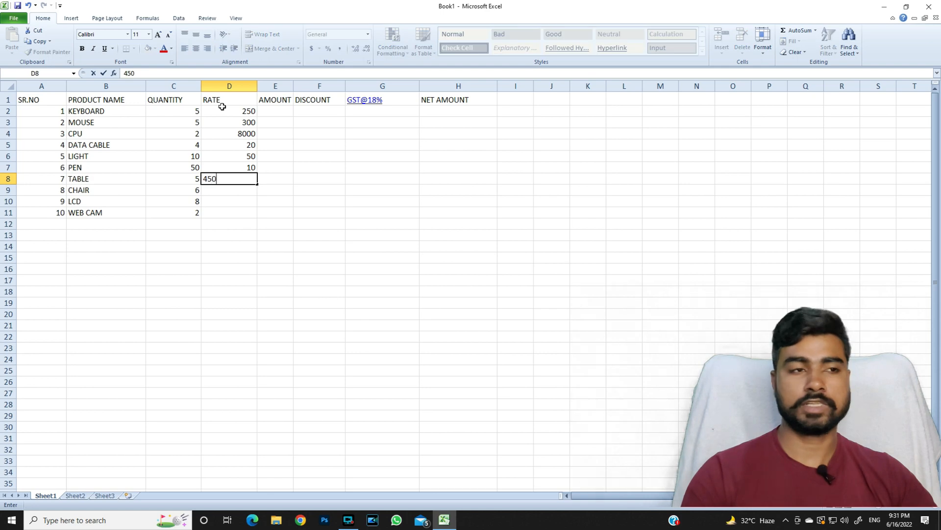
key("Return")
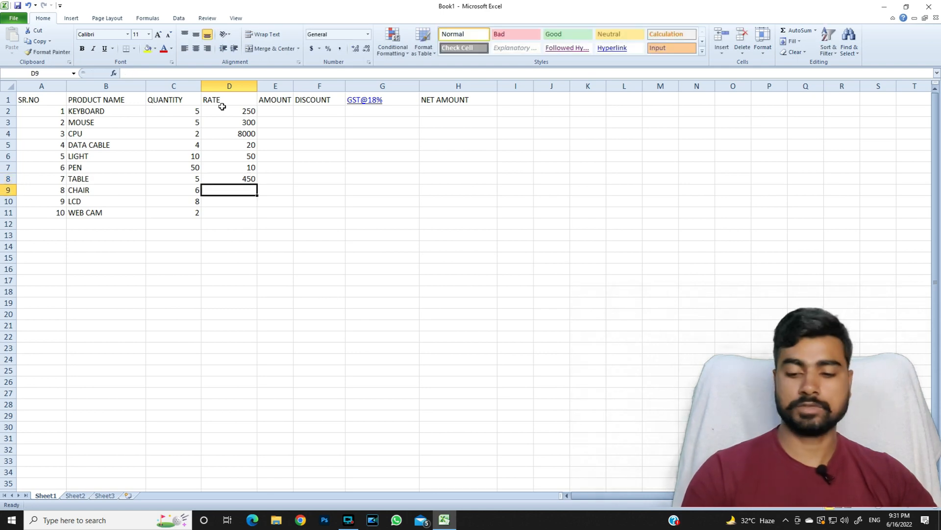
type("300")
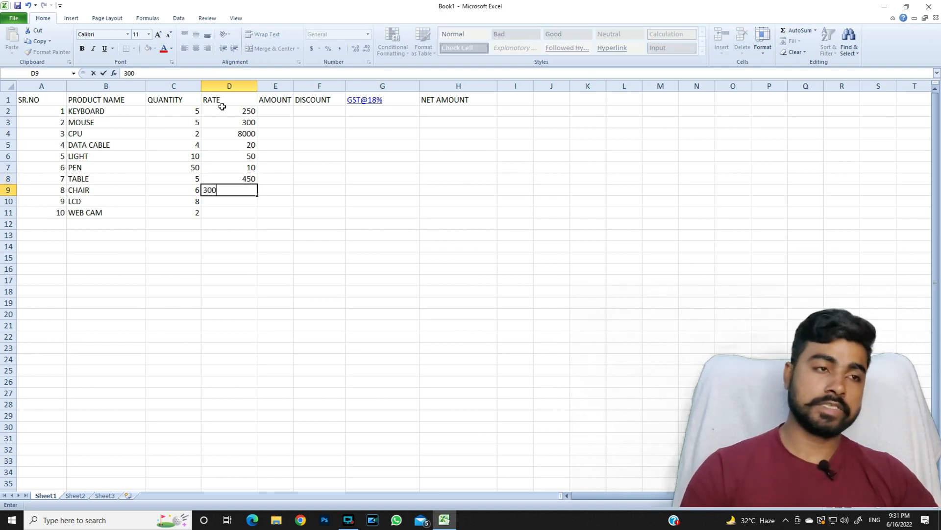
key("Return")
type("6500")
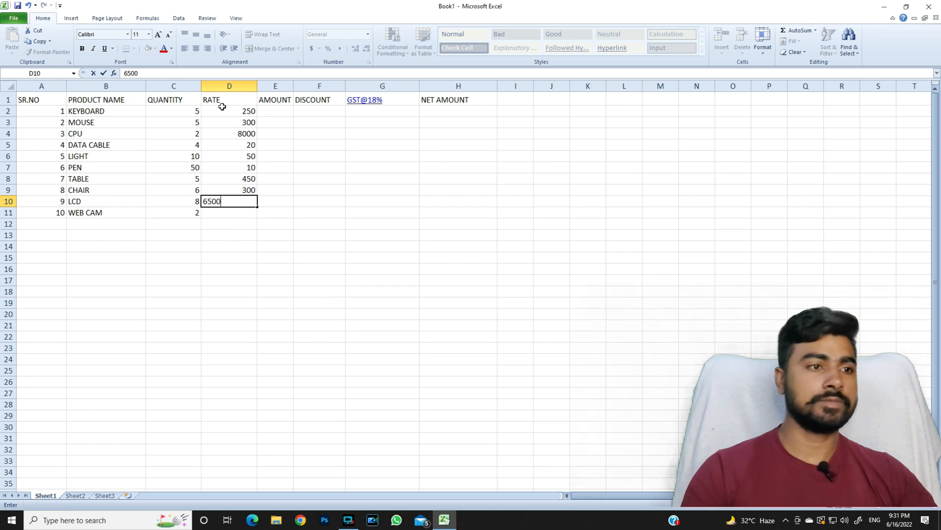
key("Return")
type("450")
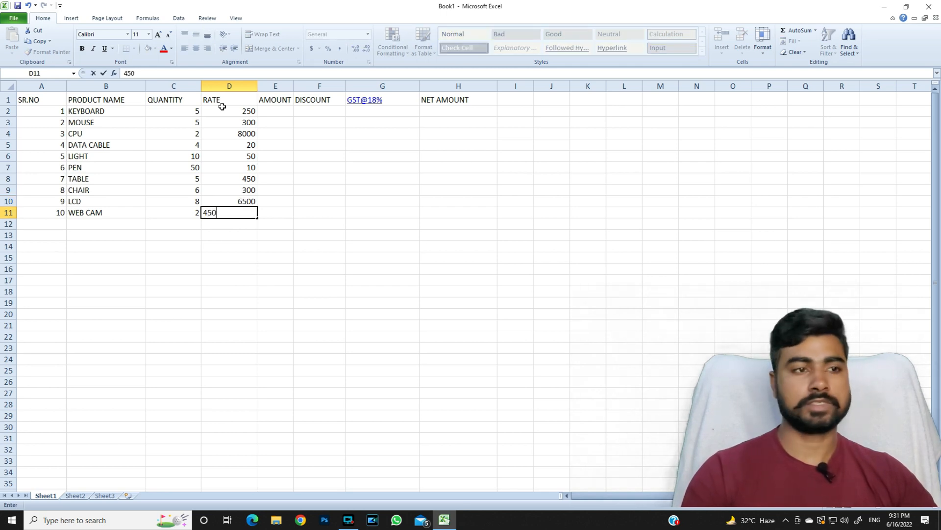
key("Return")
key("Up")
key("Up")
key("Up")
key("Up")
key("Up")
key("Up")
key("Up")
key("Up")
key("Up")
key("Up")
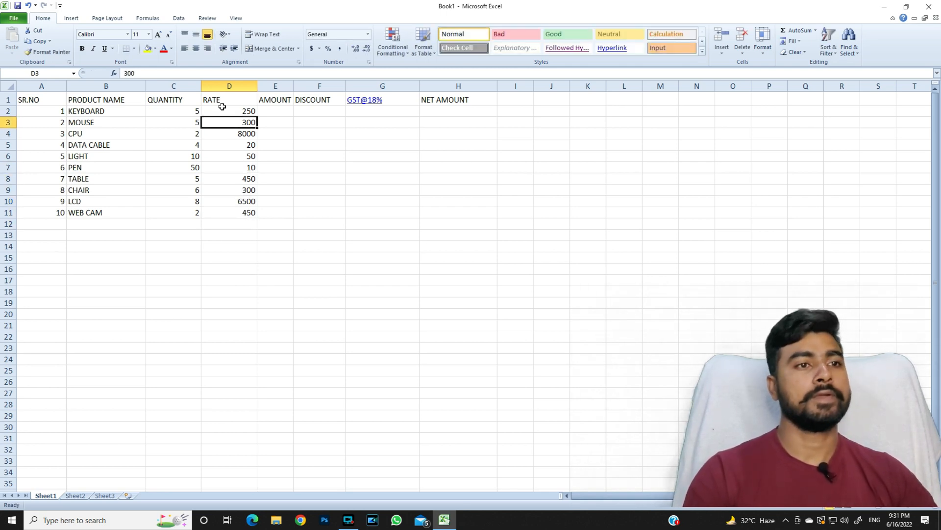
key("Left")
key("Right")
key("Right")
key("Right")
key("Left")
key("Left")
key("Left")
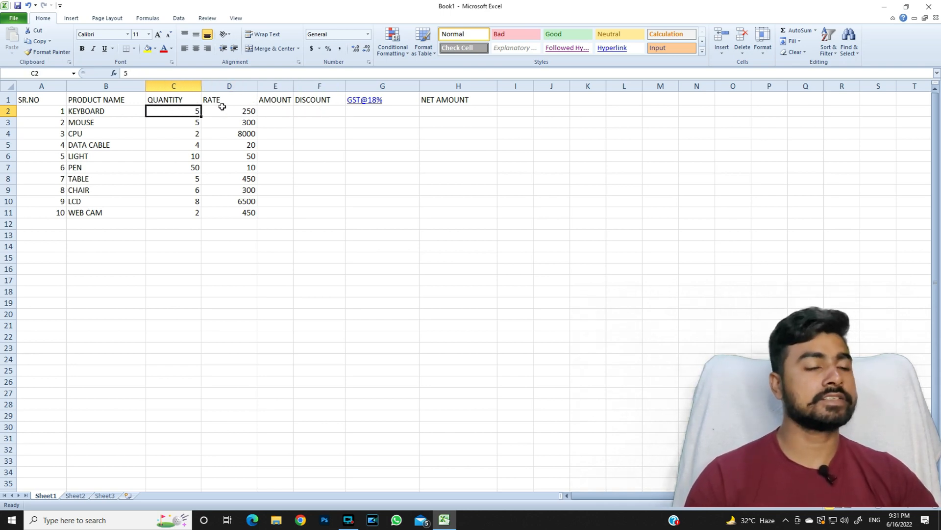
left_click_drag(178, 113, 241, 112)
left_click(188, 112)
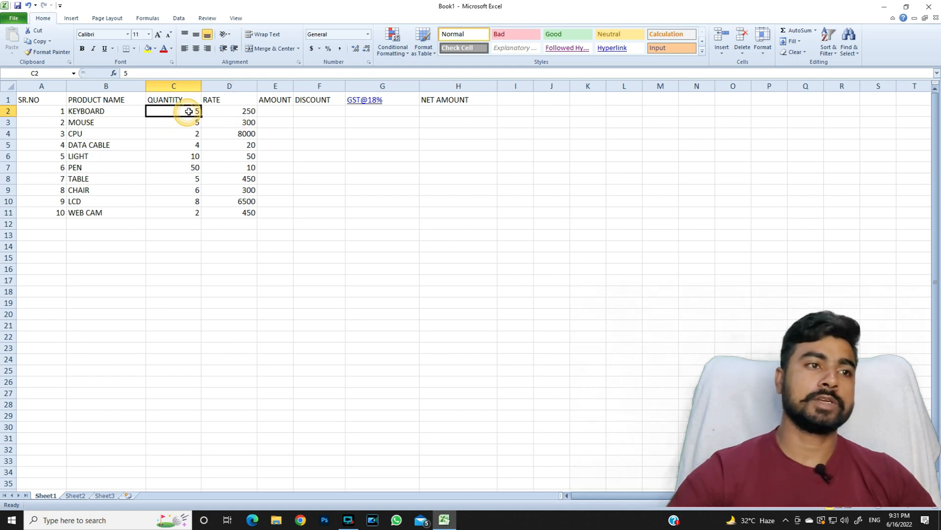
left_click(230, 110)
left_click(269, 111)
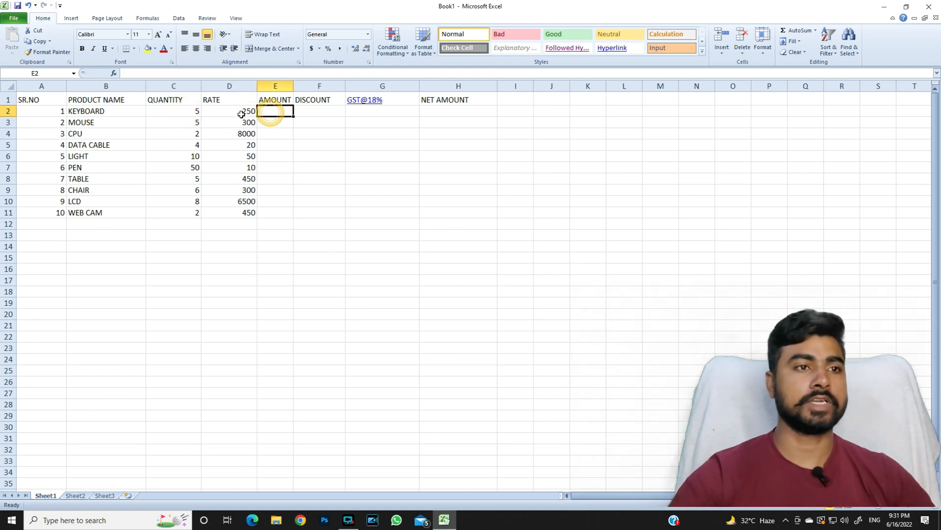
left_click(196, 112)
left_click(273, 113)
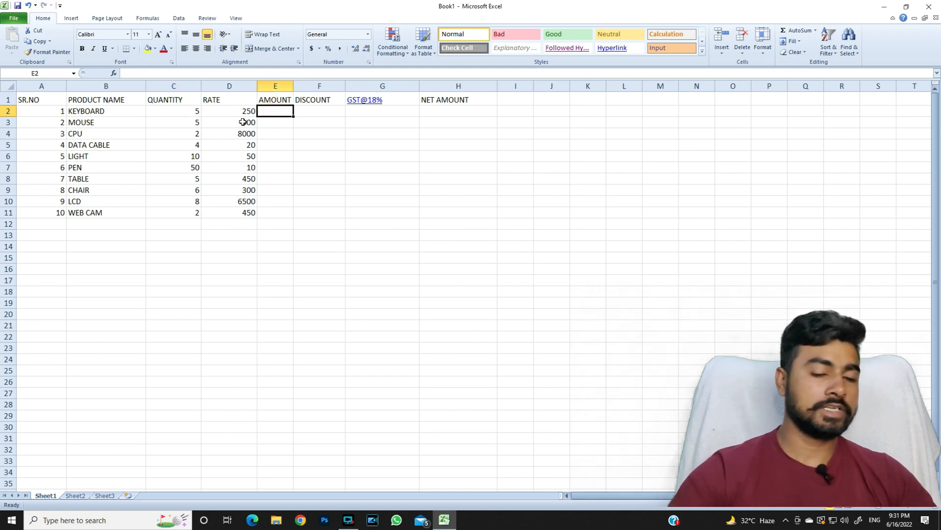
type("=5*250")
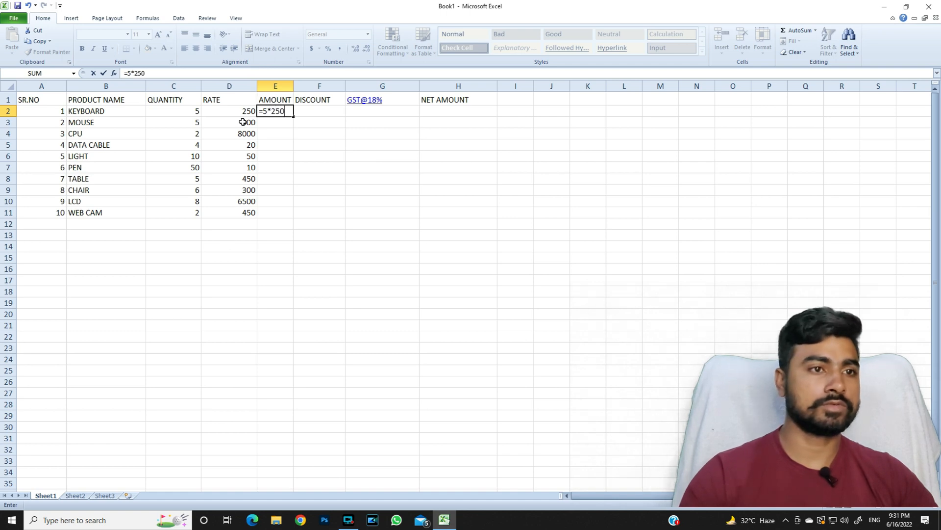
key("Return")
key("Up")
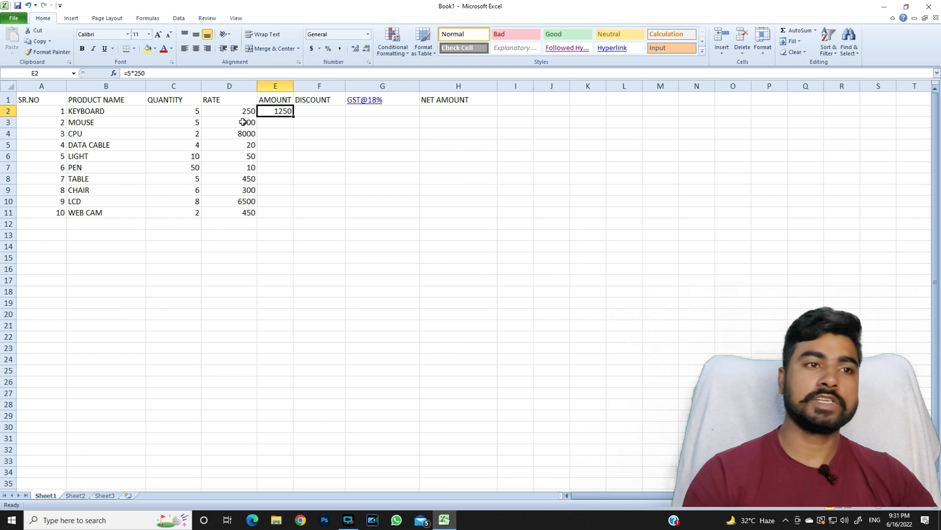
key("Delete")
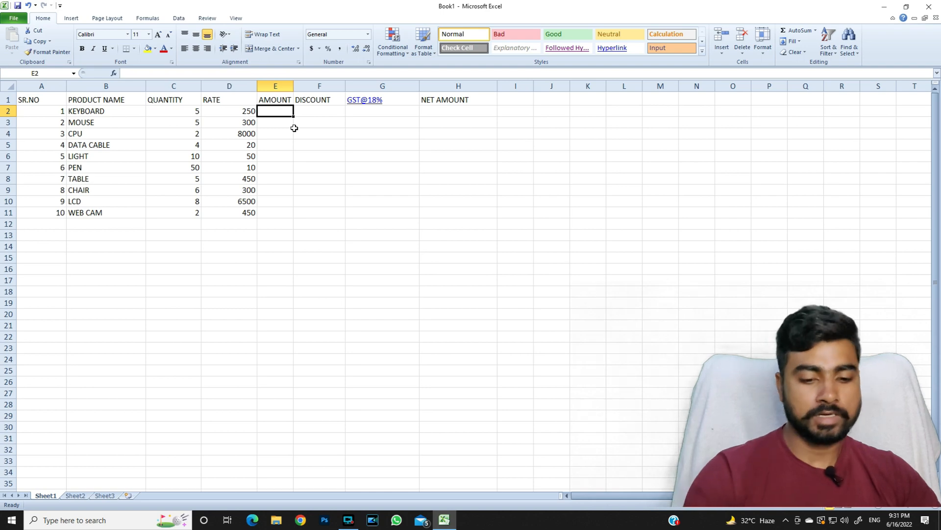
Enter =C2*D2 in E2 and fill it down through E11.
type("=")
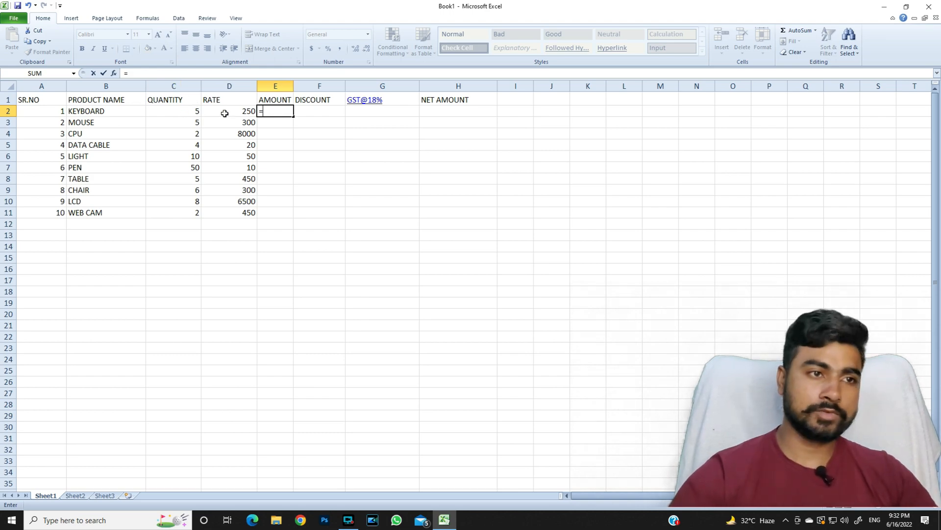
left_click(173, 114)
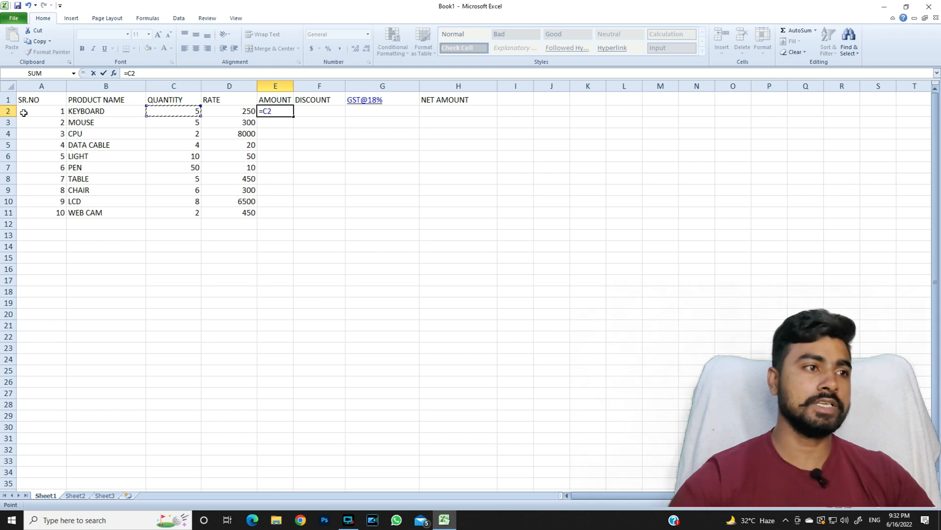
type("*")
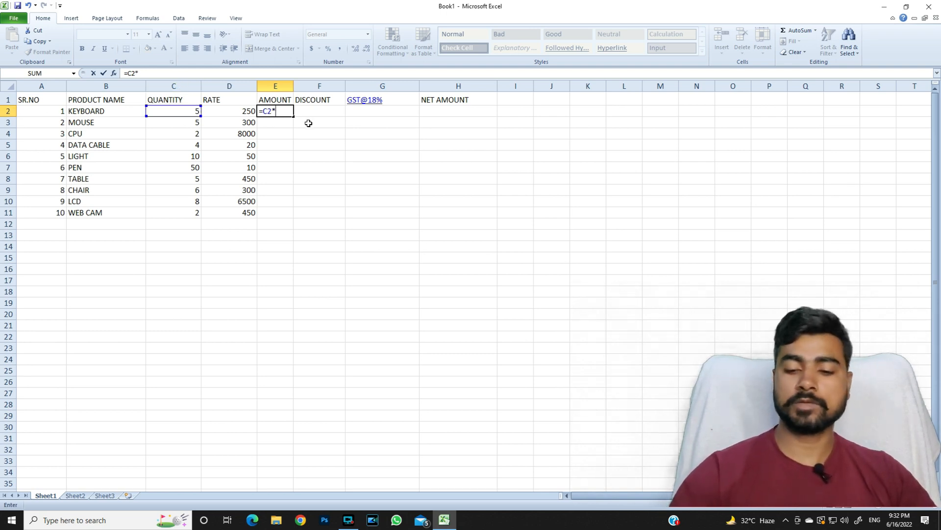
left_click(237, 111)
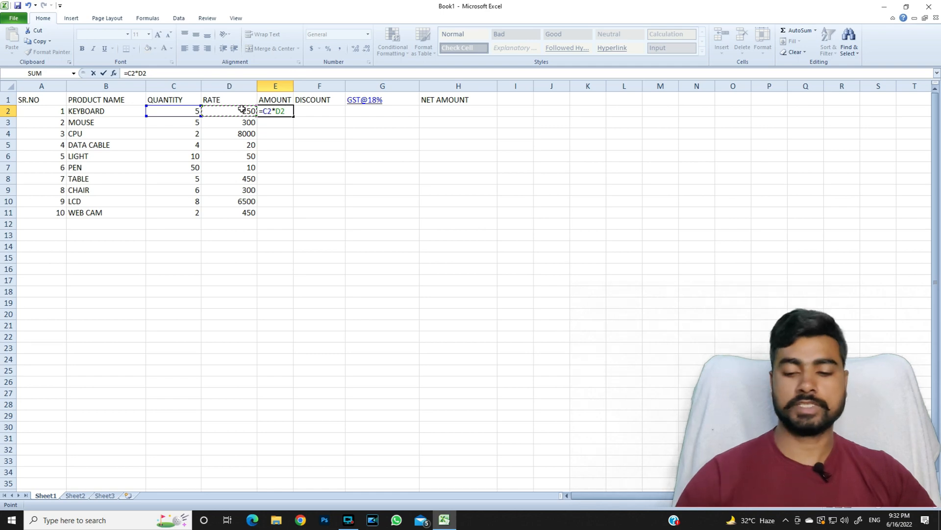
key("Return")
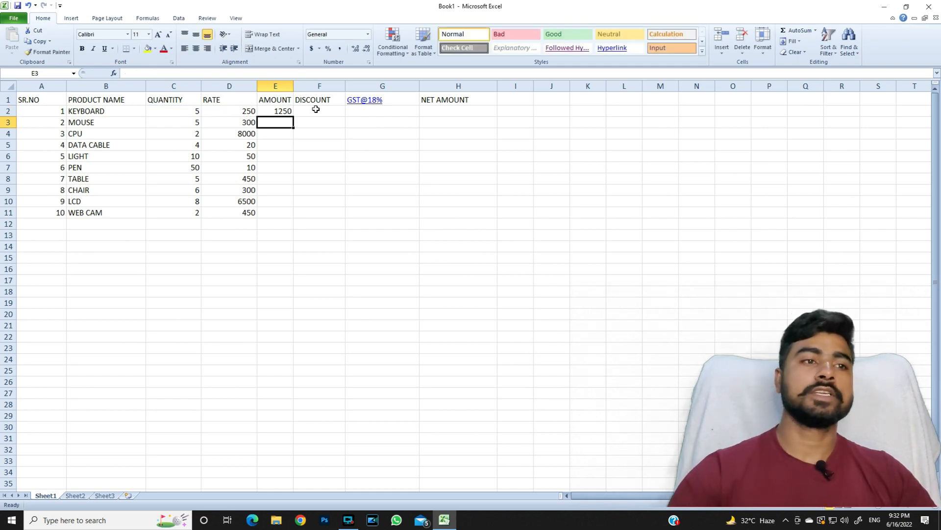
left_click(283, 111)
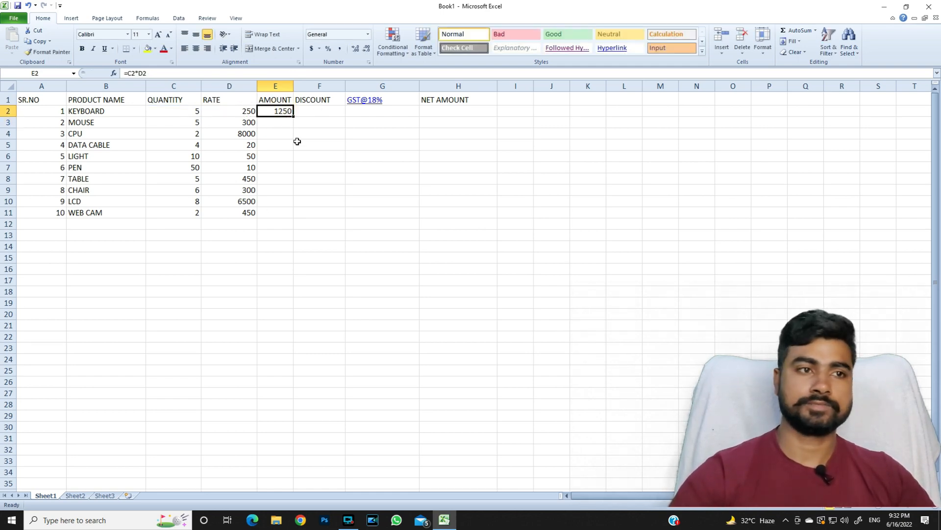
left_click_drag(293, 117, 297, 219)
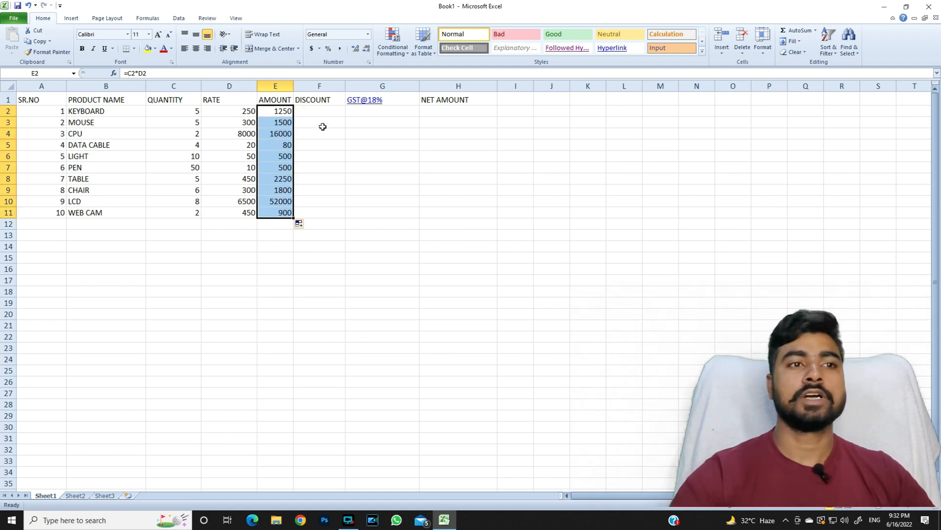
left_click(322, 110)
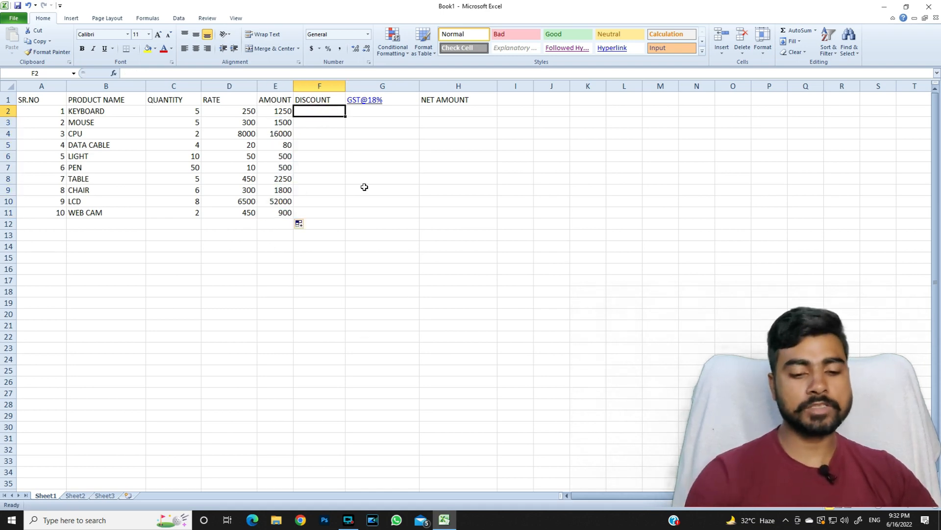
Enter =E2*2% in F2 and fill it down through F11.
type("=E2")
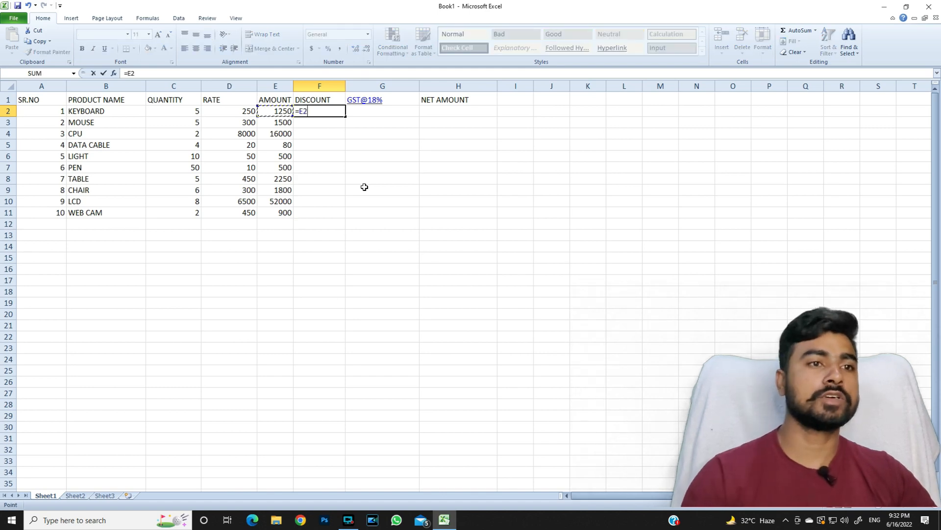
type("*2")
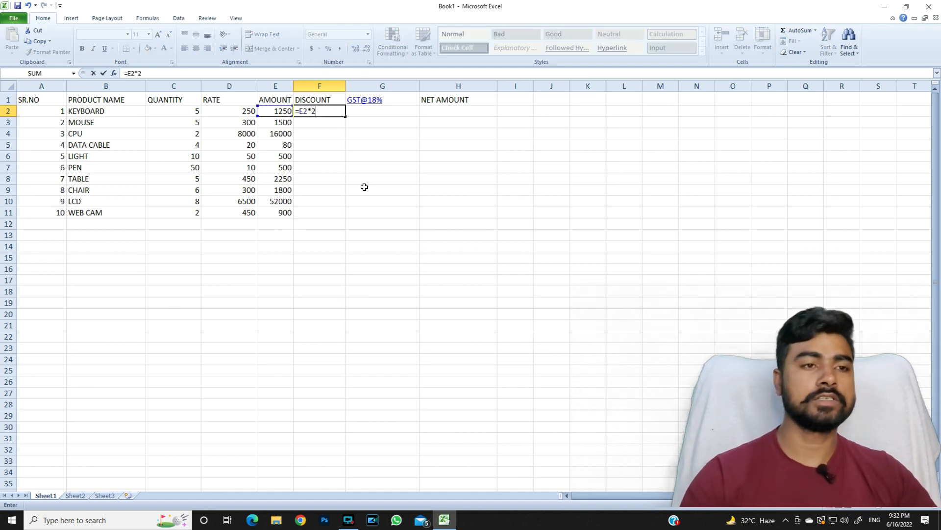
type("%")
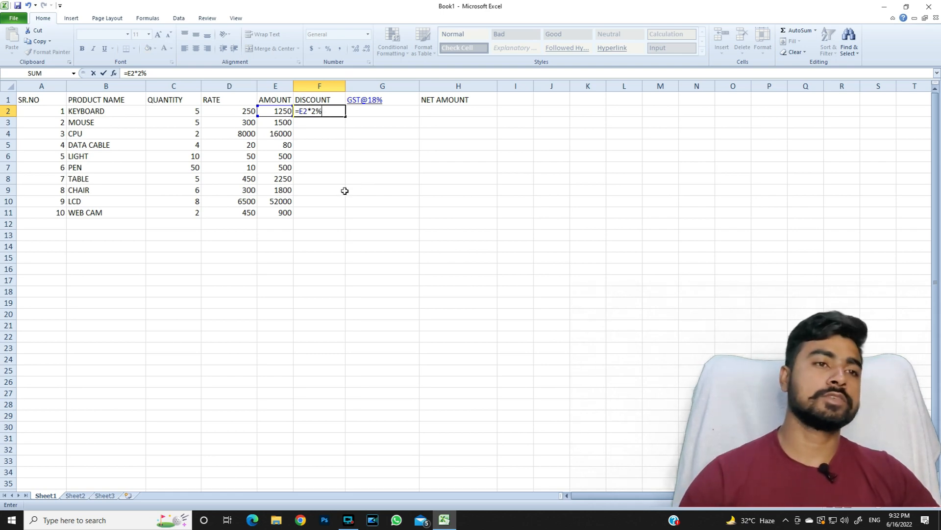
key("Return")
left_click(319, 111)
left_click_drag(346, 117, 343, 214)
left_click(380, 113)
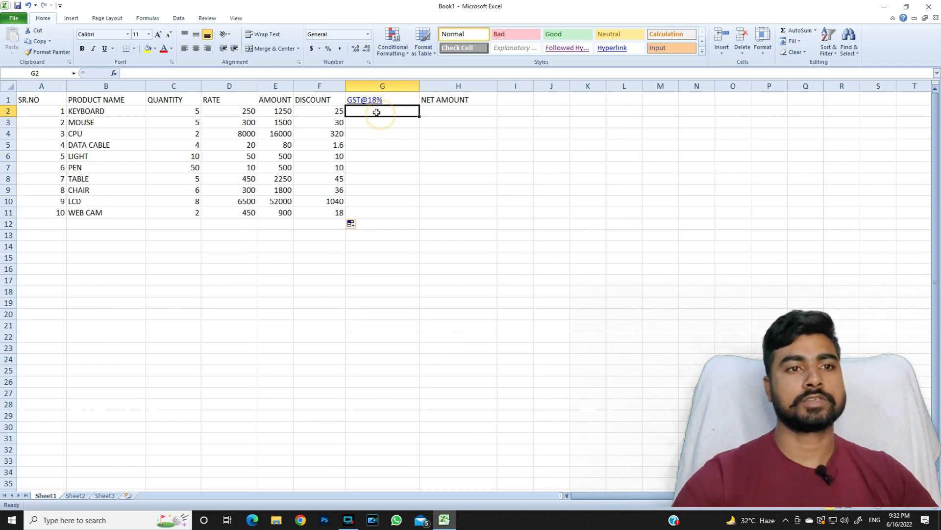
Enter =E2*18% in G2 and fill it down through G11.
type("=")
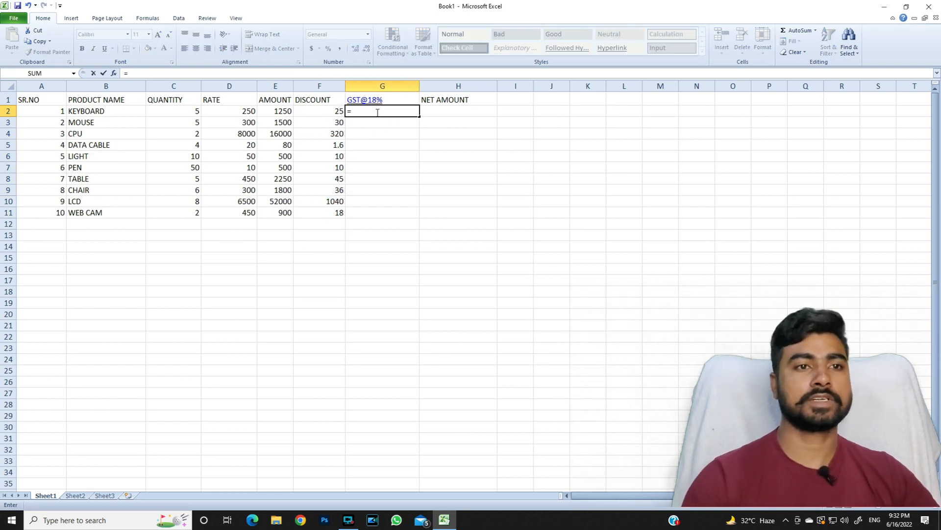
key("Left")
key("Left")
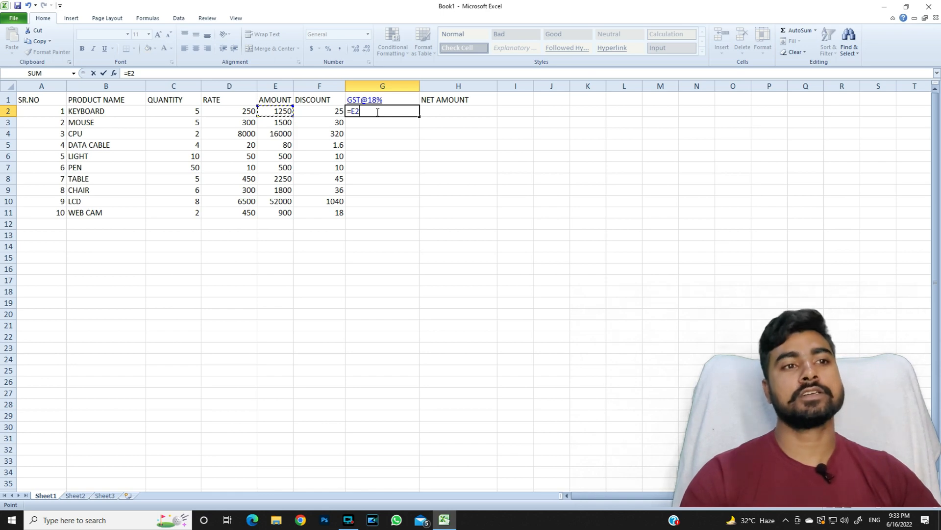
type("*")
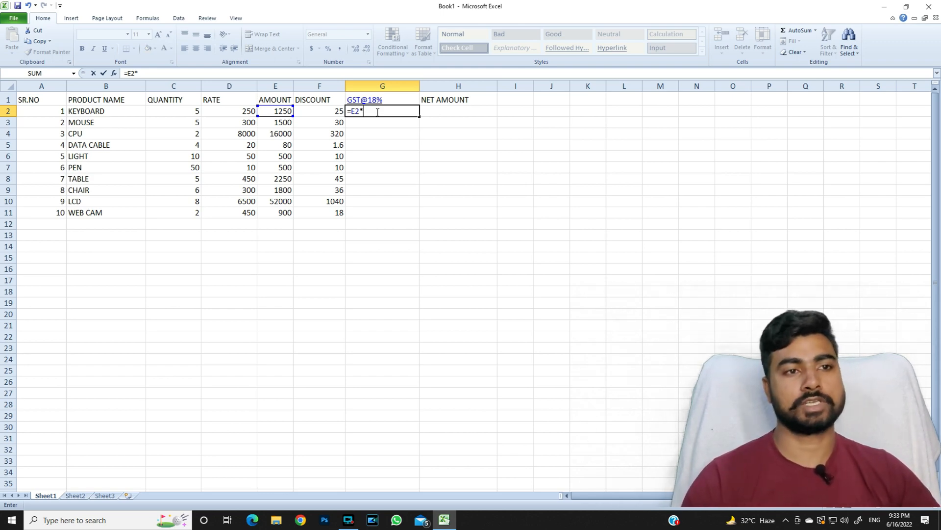
type("18")
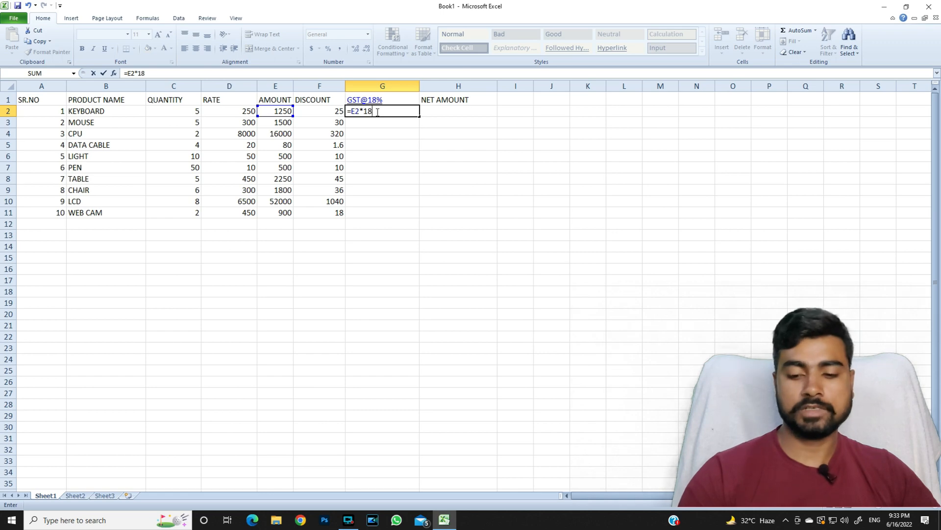
type("%")
key("Return")
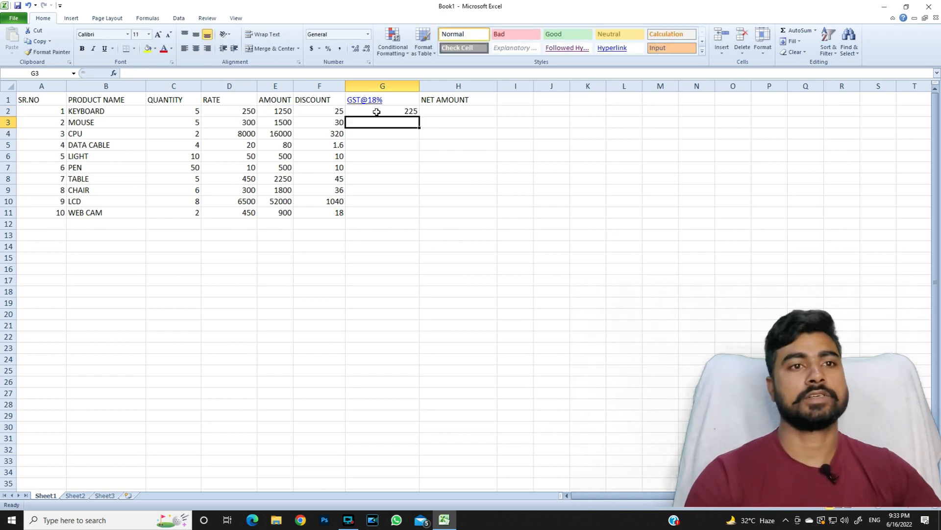
left_click(376, 111)
left_click_drag(420, 116, 417, 218)
left_click(443, 111)
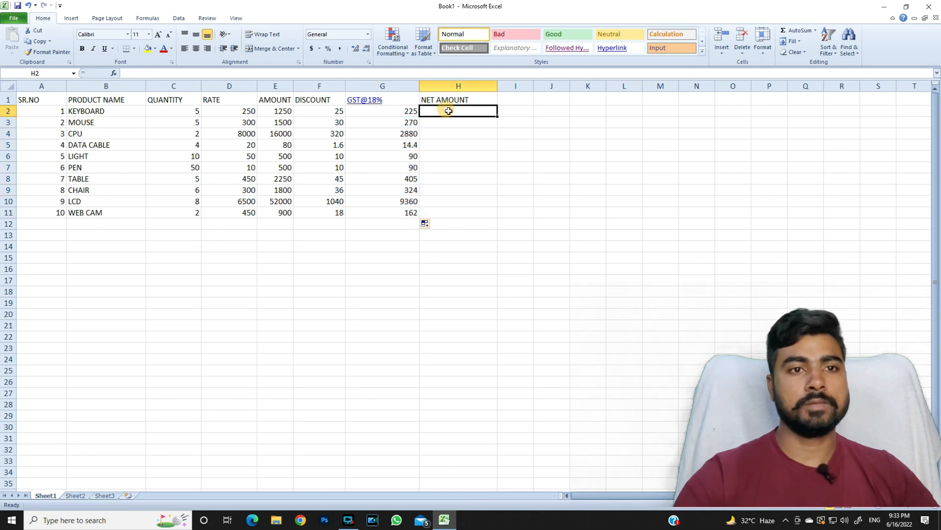
Enter =E2-F2+G2 in H2 and fill it down through H11.
type("=")
key("Left")
key("Left")
key("Left")
type("-")
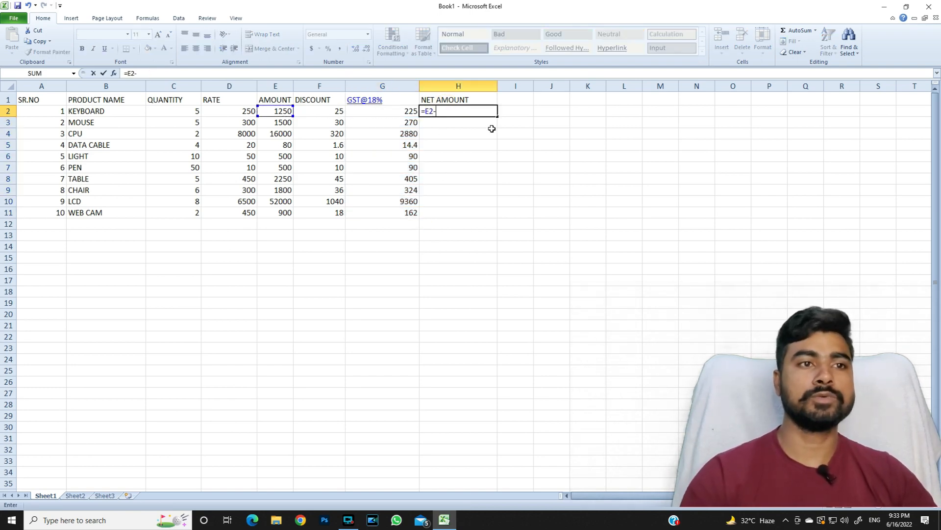
key("Left")
key("Left")
type("+")
key("Left")
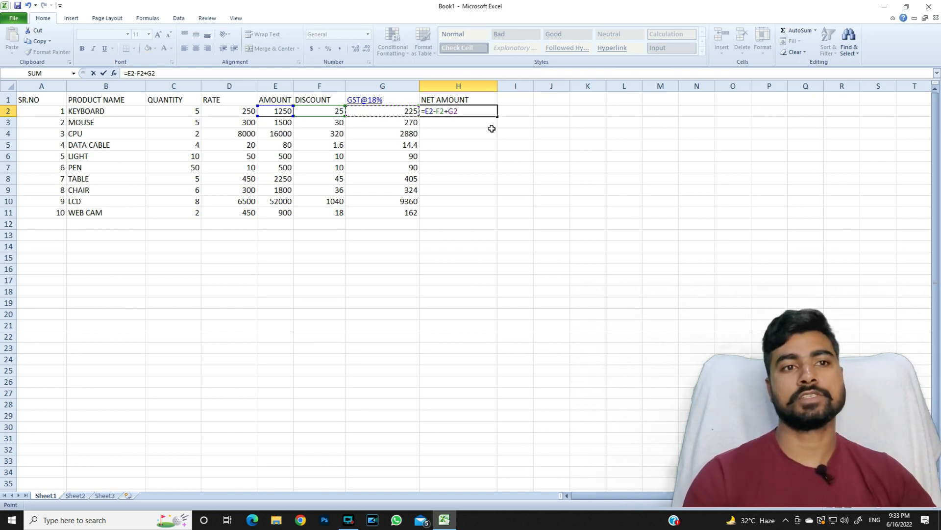
key("Return")
left_click(465, 112)
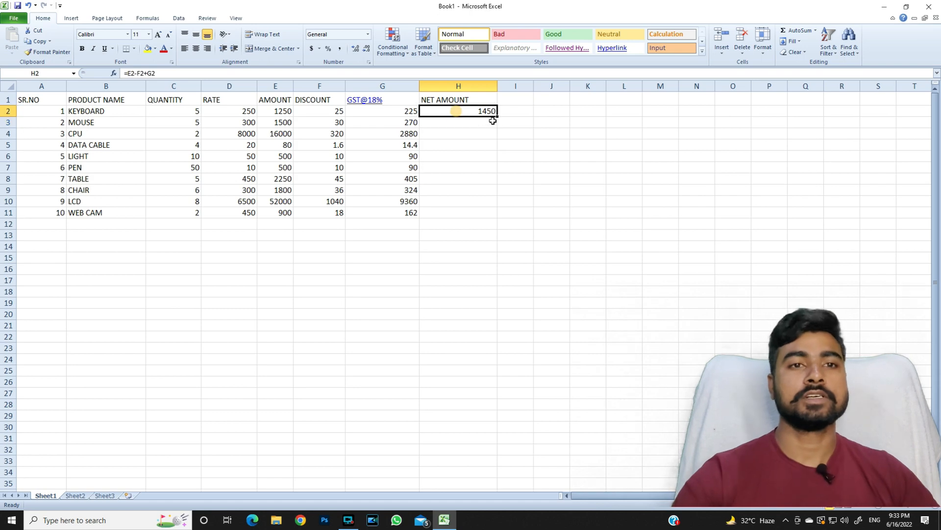
left_click_drag(499, 115, 498, 214)
left_click(533, 214)
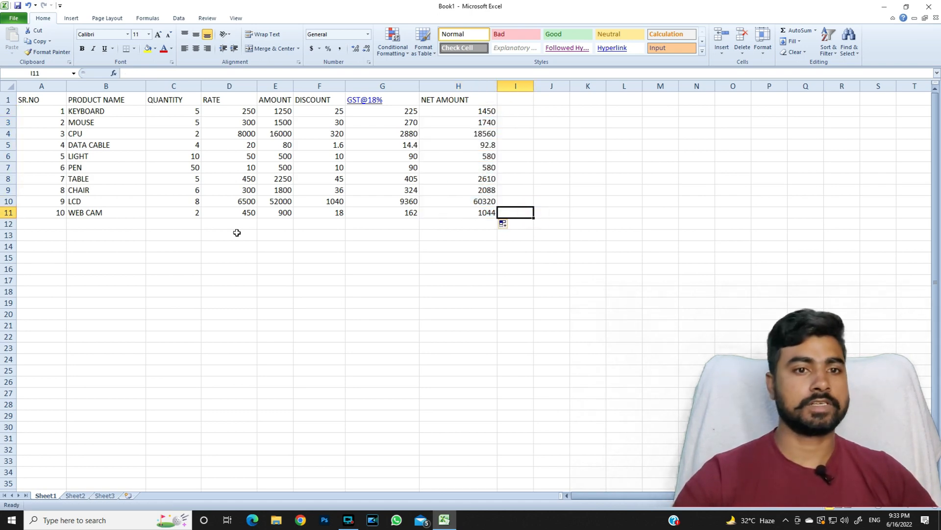
AutoSum H2:H11 into H12 for a net total of 89064.8.
left_click(448, 224)
left_click_drag(410, 225, 452, 224)
left_click(454, 224)
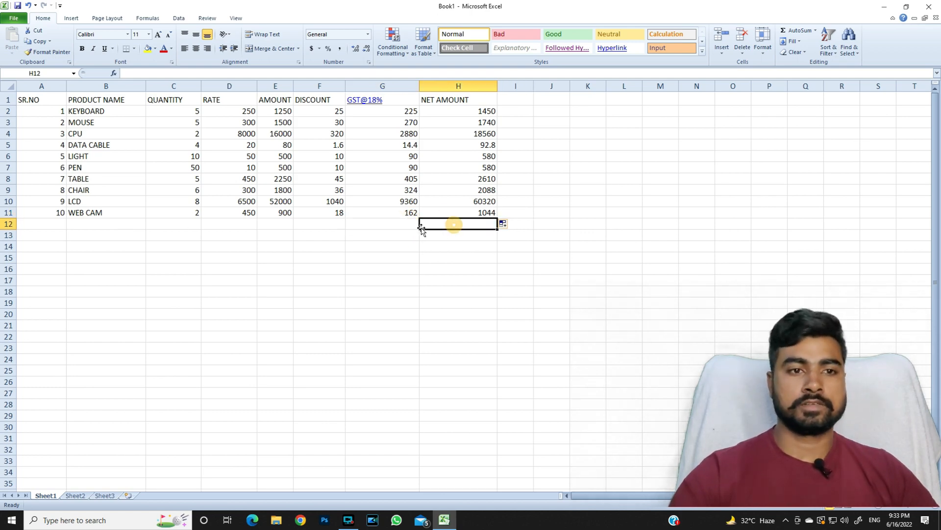
left_click_drag(477, 110, 476, 214)
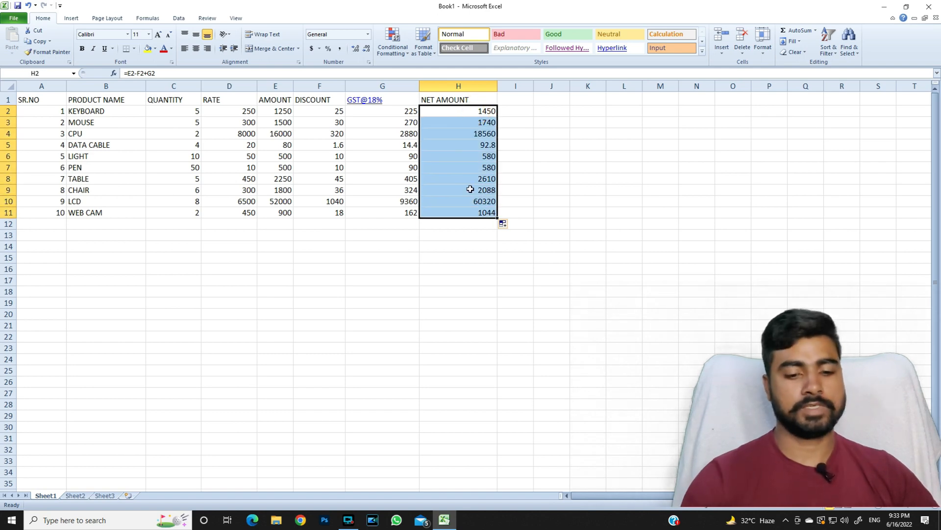
key("alt+equal")
left_click(495, 248)
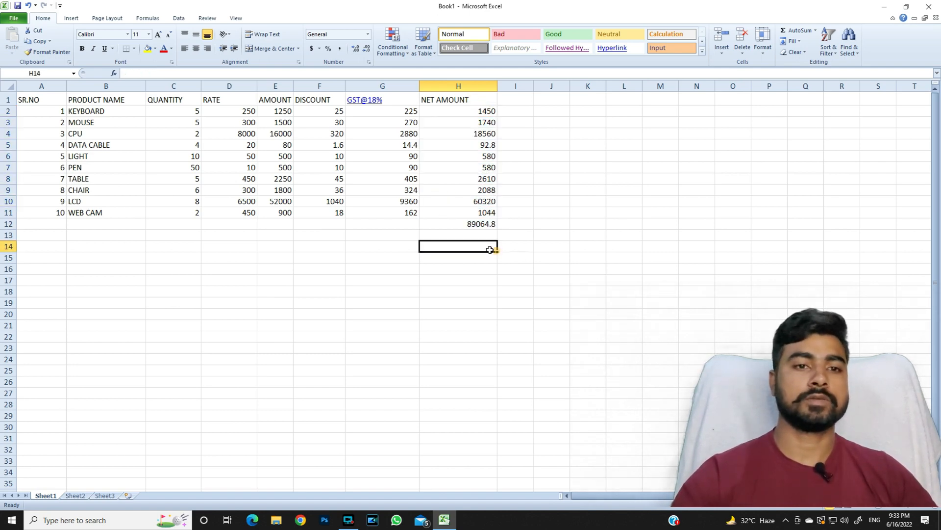
left_click(448, 224)
Bold H12, apply All Borders to A1:H12, then AutoSum across C12:H12.
key("ctrl+b")
left_click(526, 227)
left_click_drag(31, 98, 485, 222)
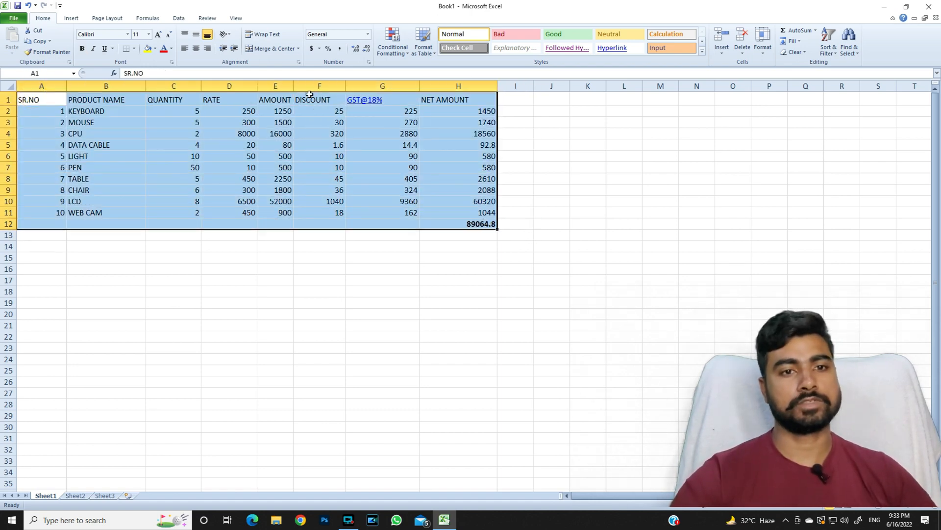
left_click(136, 49)
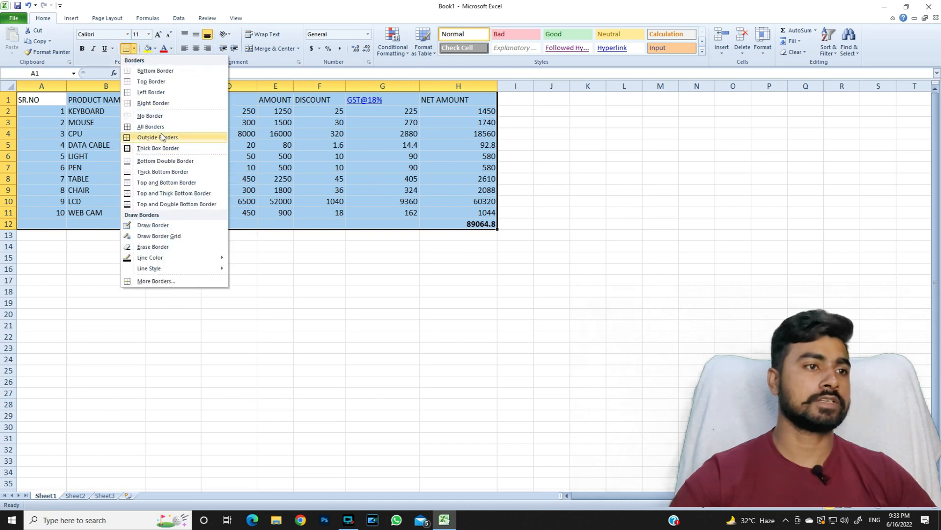
left_click(162, 126)
left_click(249, 179)
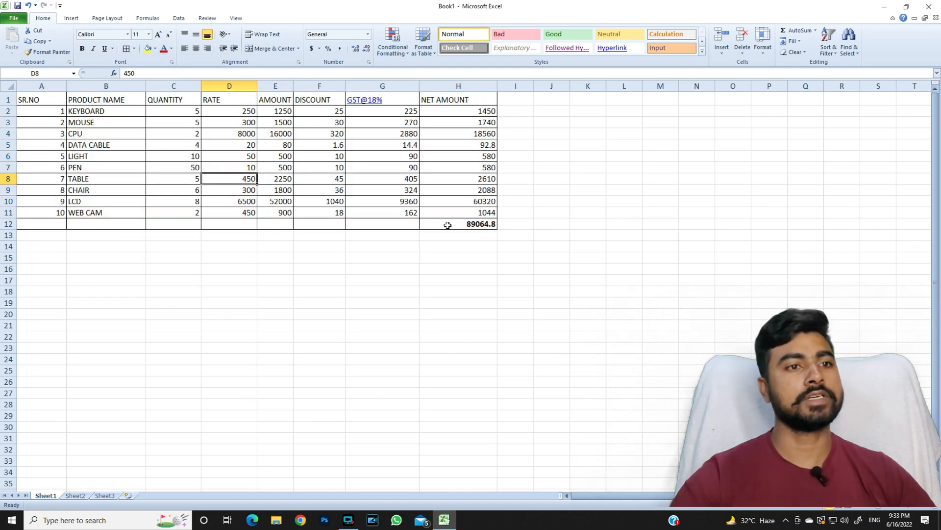
left_click_drag(175, 222, 424, 225)
key("alt+=")
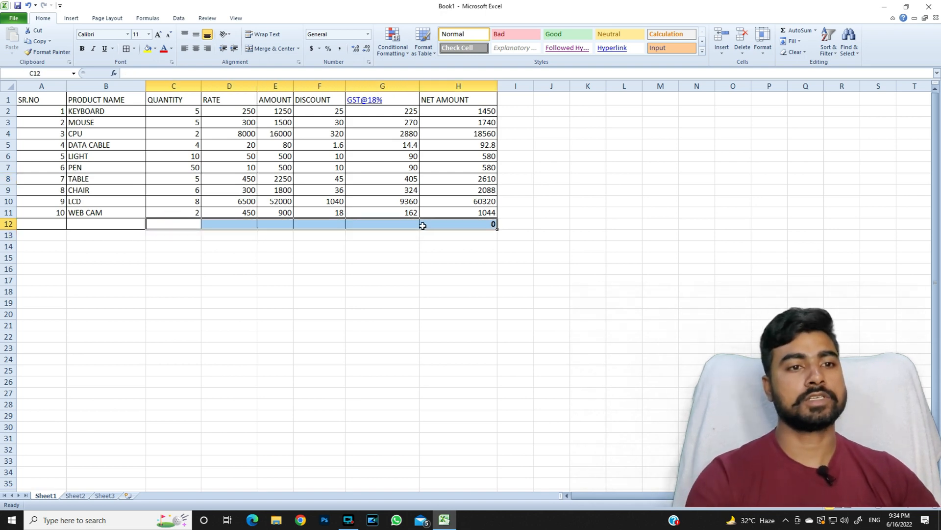
Restore the H12 net total with AutoSum and total the GST column in G12 (13820.4).
left_click(413, 247)
left_click(478, 224)
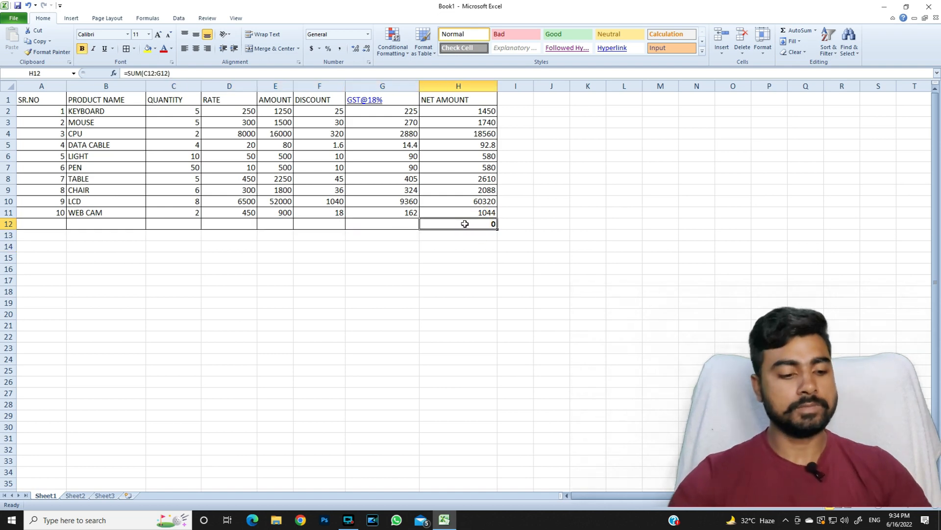
key("alt+=")
key("Return")
key("Left")
key("Up")
key("alt+=")
key("Return")
AutoSum the DISCOUNT total in F12 (1535.6) and the AMOUNT total in E12 (76780).
key("Left")
key("Up")
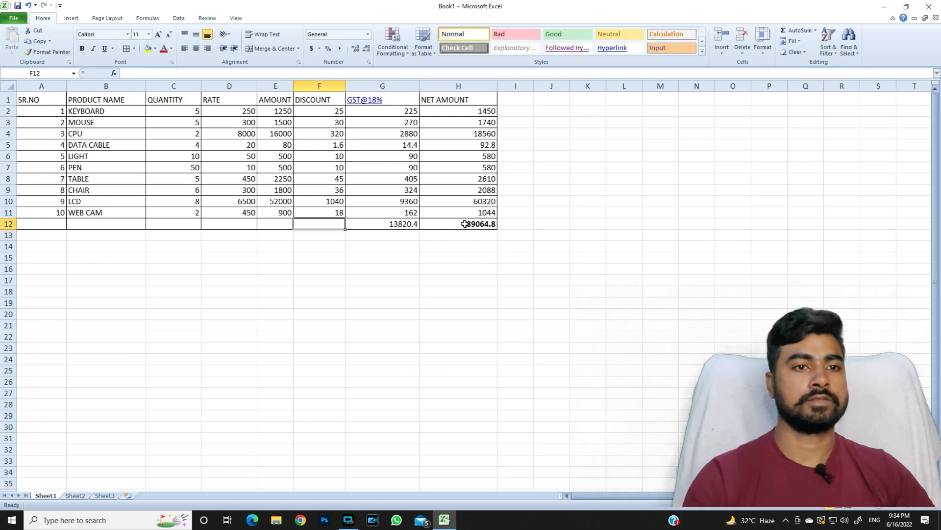
key("alt+=")
key("Return")
key("Left")
key("Up")
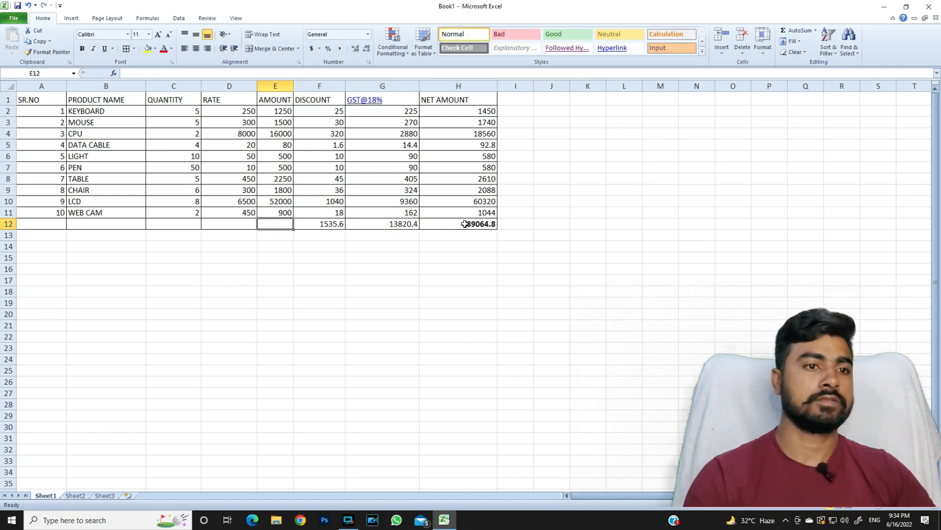
key("alt+=")
key("Return")
AutoSum the RATE total in D12 (16330) and the QUANTITY total in C12 (97).
key("Left")
key("Up")
key("Left")
key("Right")
key("alt+=")
key("Return")
key("Left")
key("Up")
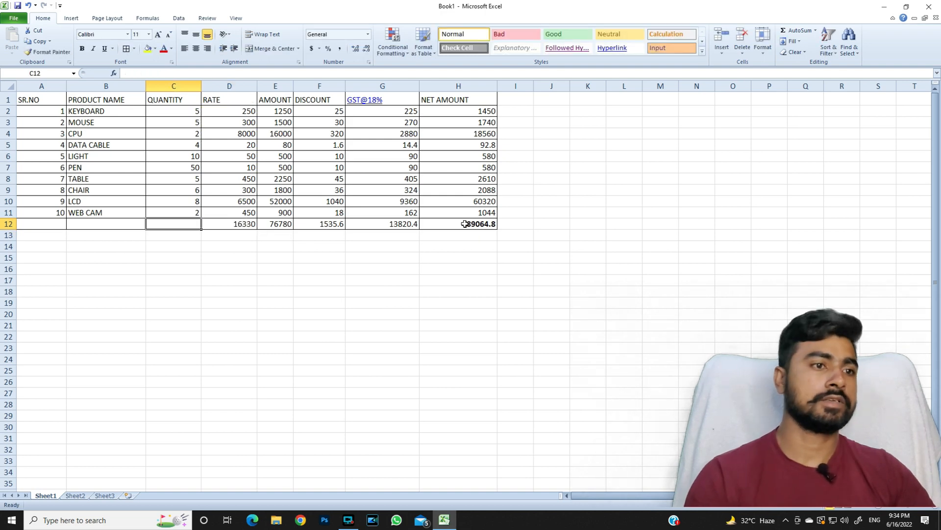
key("alt+=")
key("Return")
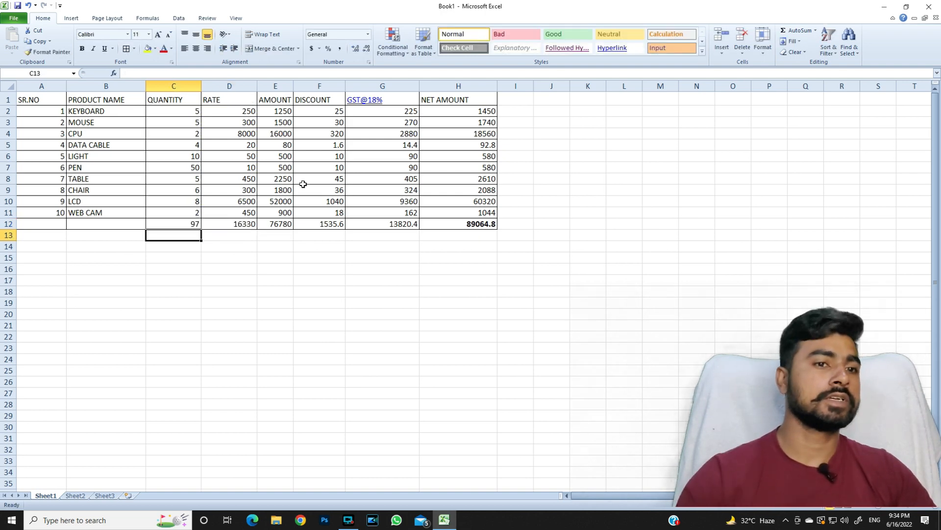
Make the totals row C12:H12 bold.
left_click(349, 234)
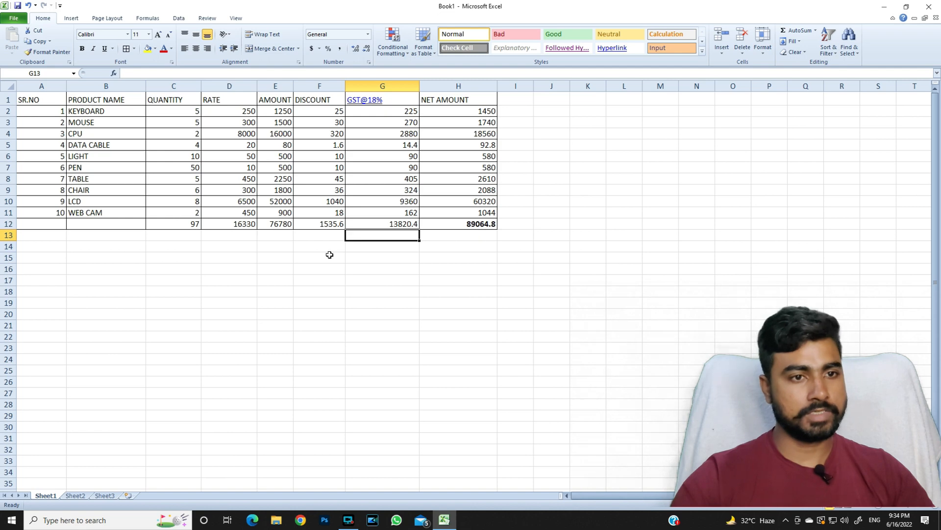
left_click_drag(189, 224, 424, 222)
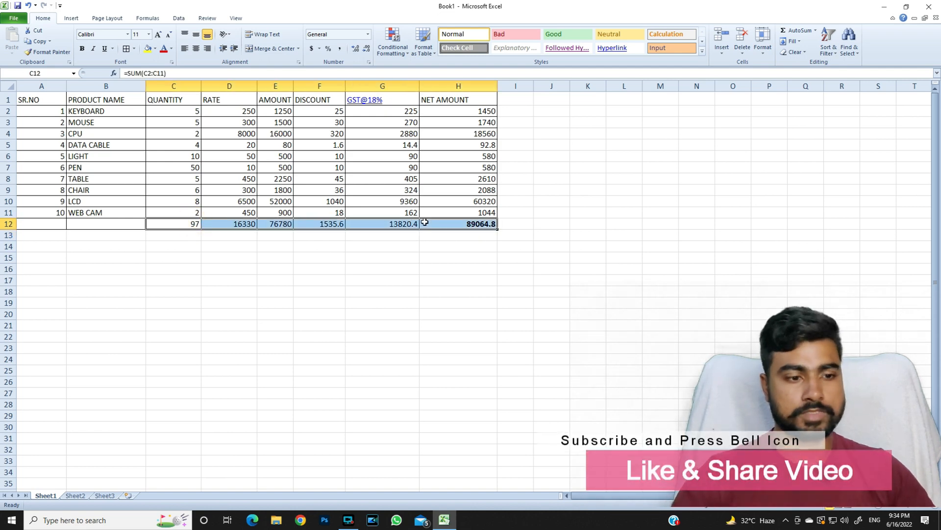
key("ctrl+b")
left_click(289, 262)
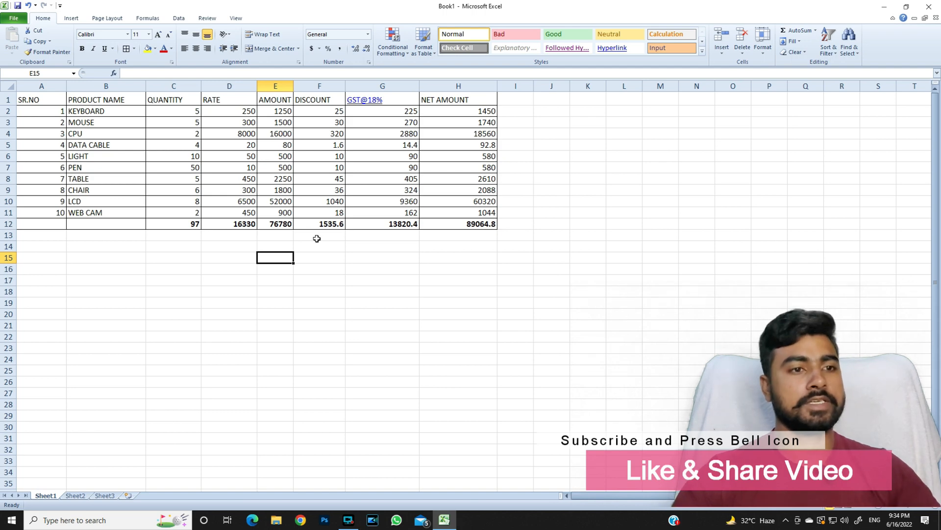
key("ctrl+s")
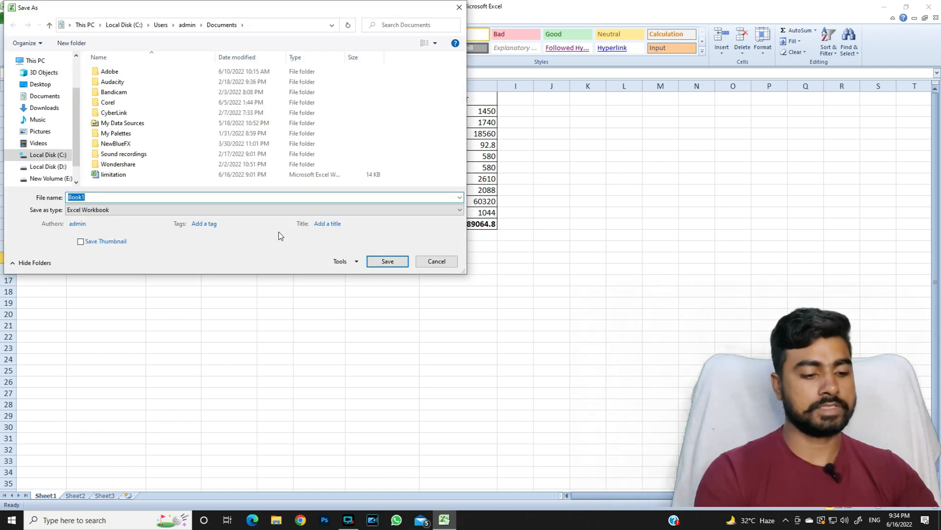
Save the workbook as ITEM SHEET and make the header row A1:H1 bold.
type("ITEM SHEET")
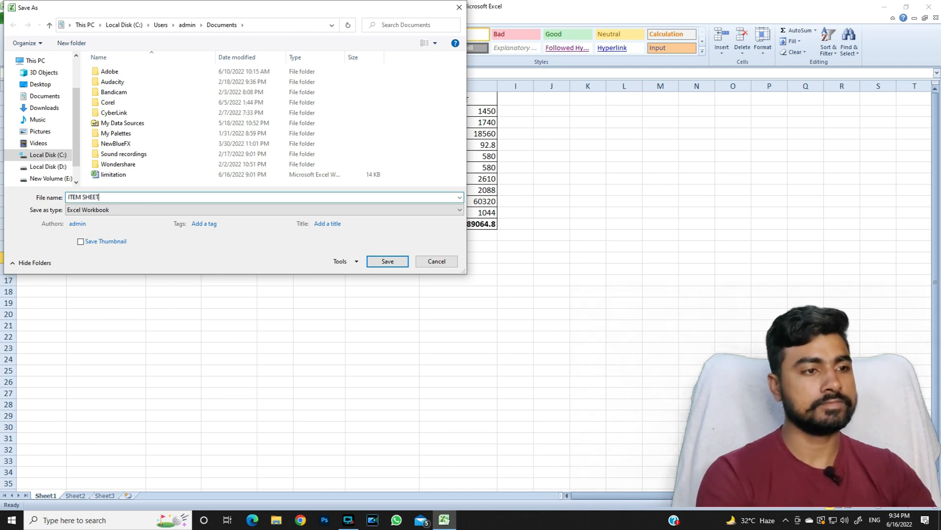
key("Return")
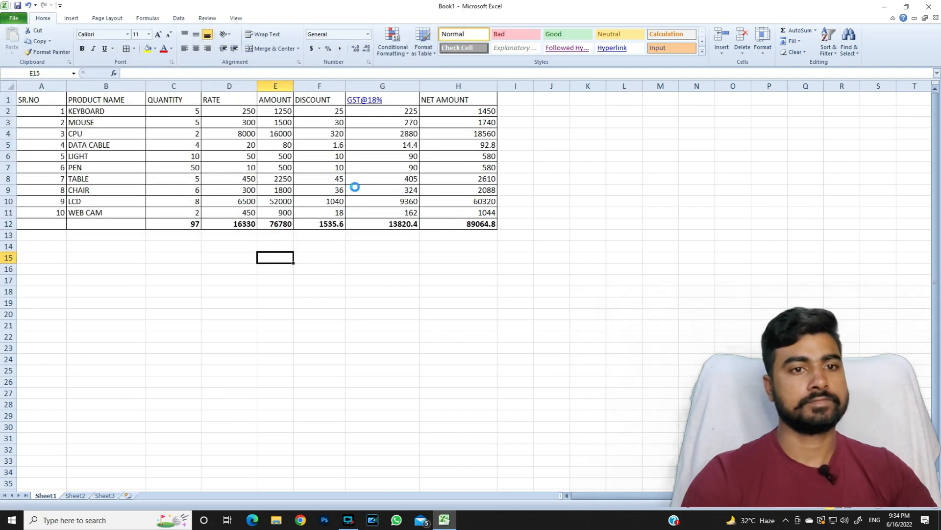
left_click_drag(492, 100, 38, 100)
key("ctrl+b")
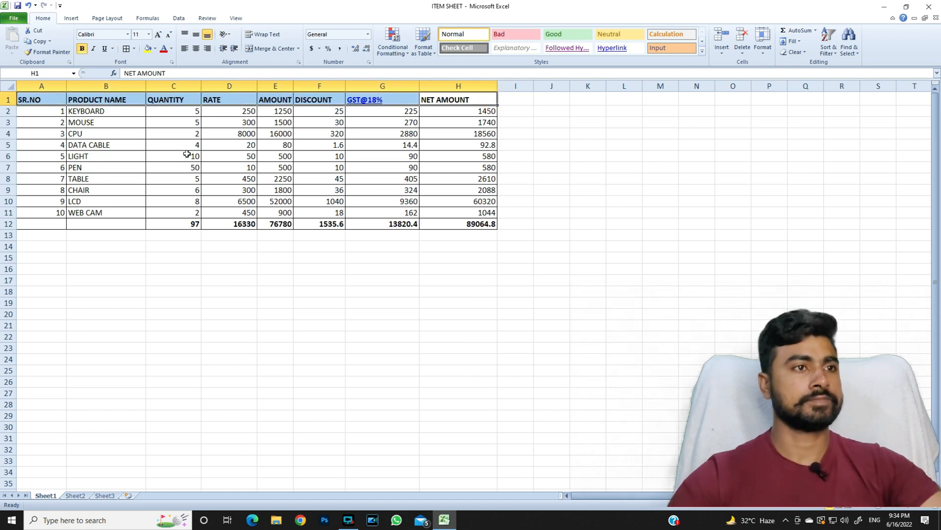
left_click(536, 192)
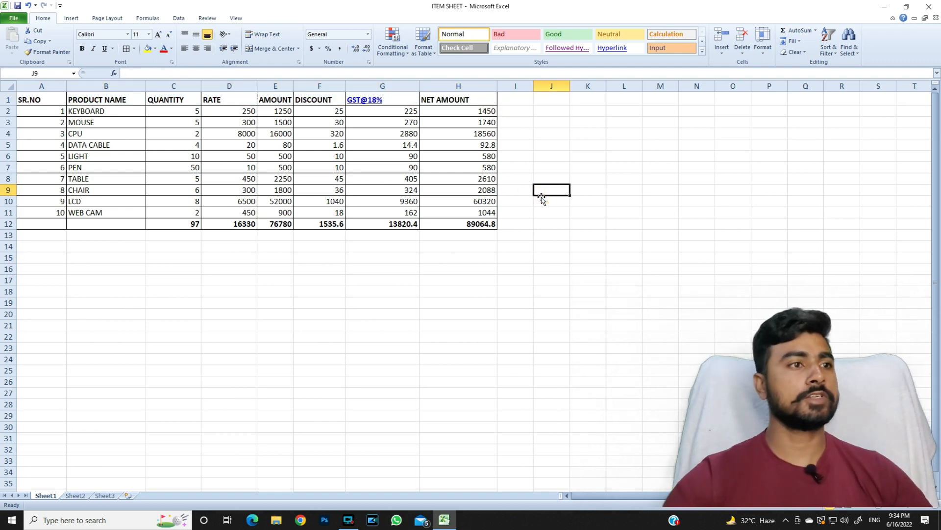